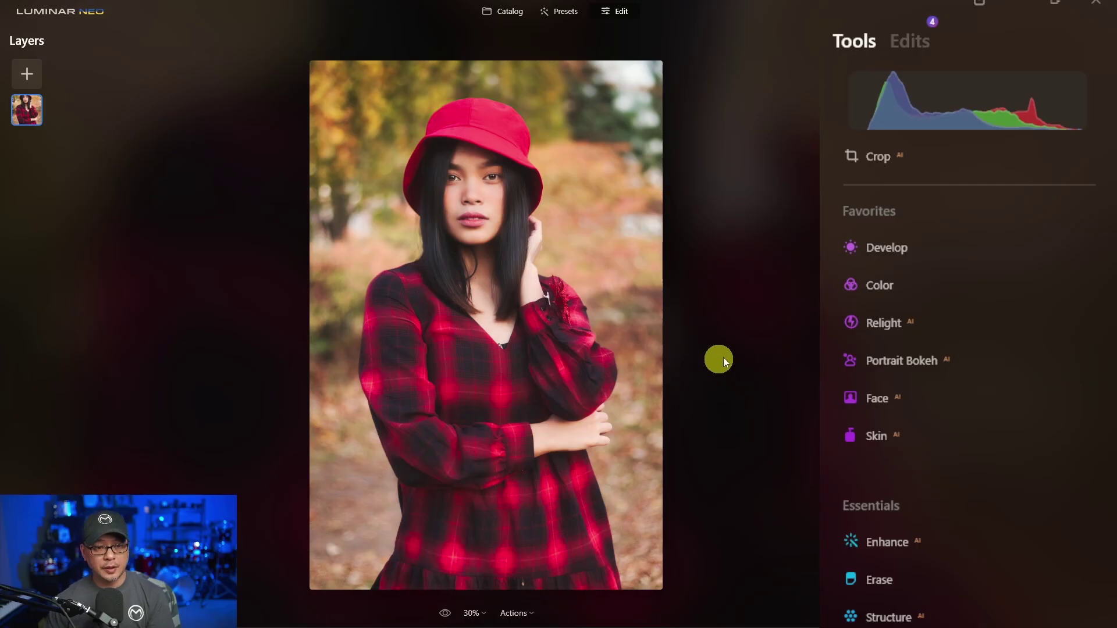
Apply Luminar Neo's AI Human mask to the woman in the red hat.
{"action": "left_click", "coordinate": [905, 249]}
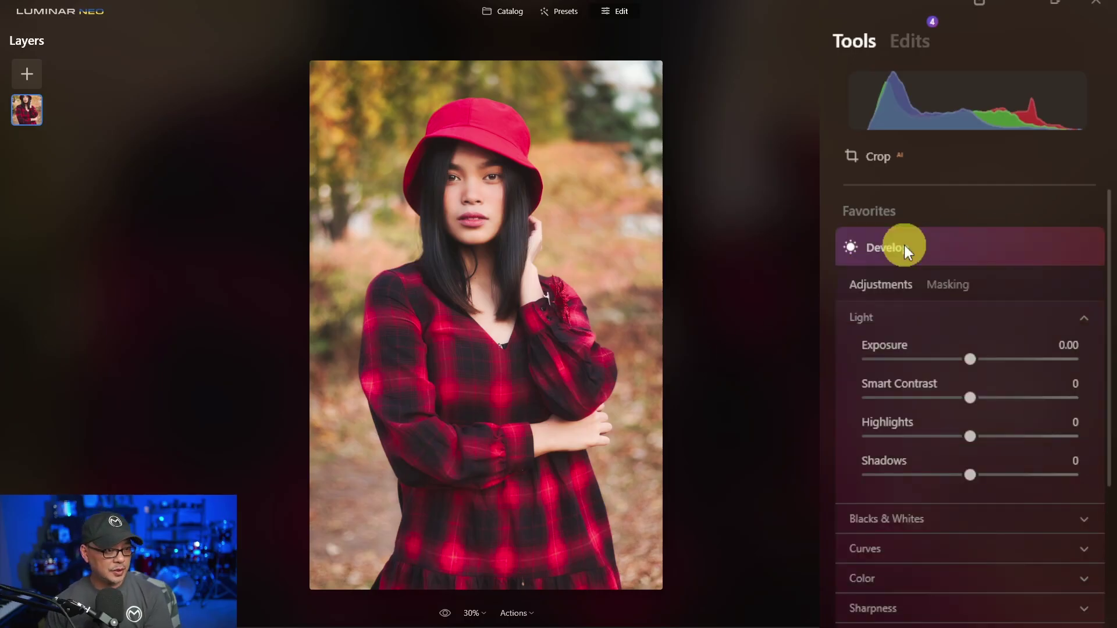
{"action": "left_click", "coordinate": [968, 280]}
{"action": "left_click", "coordinate": [908, 395]}
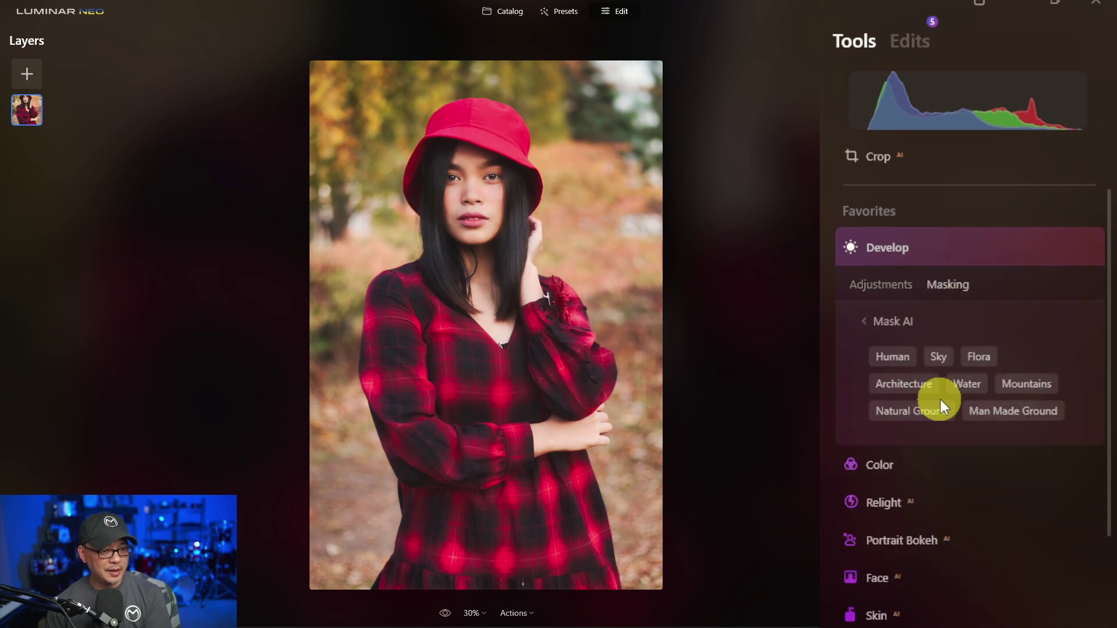
{"action": "left_click", "coordinate": [900, 358]}
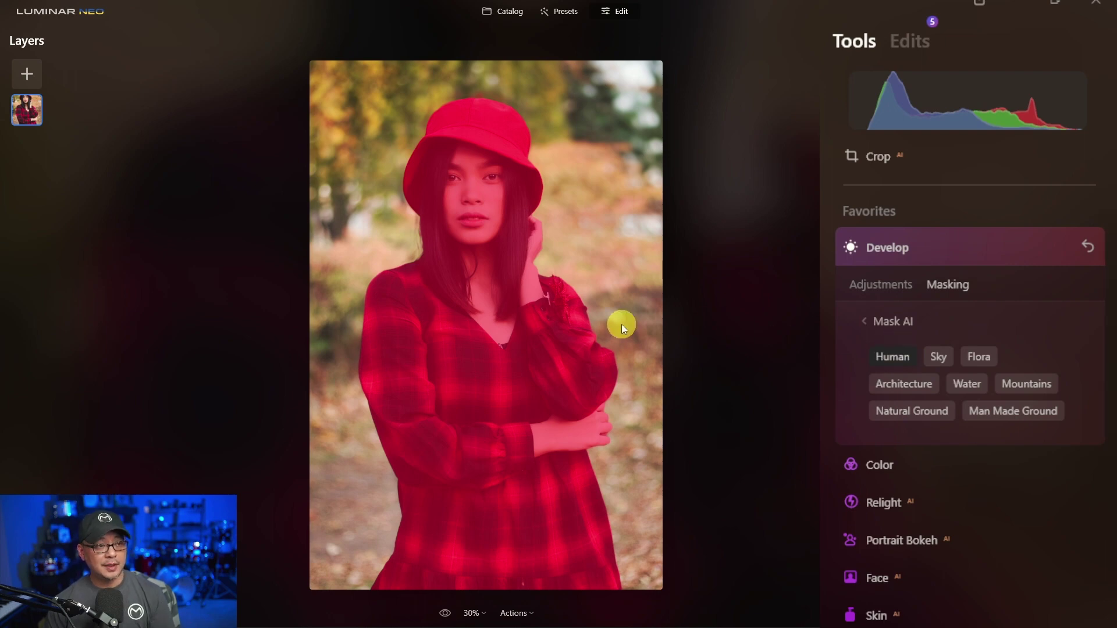
Zoom in and pan over her face and the top of the hat to inspect the mask edges.
{"action": "scroll", "coordinate": [558, 268], "scroll_direction": "up", "scroll_amount": 2}
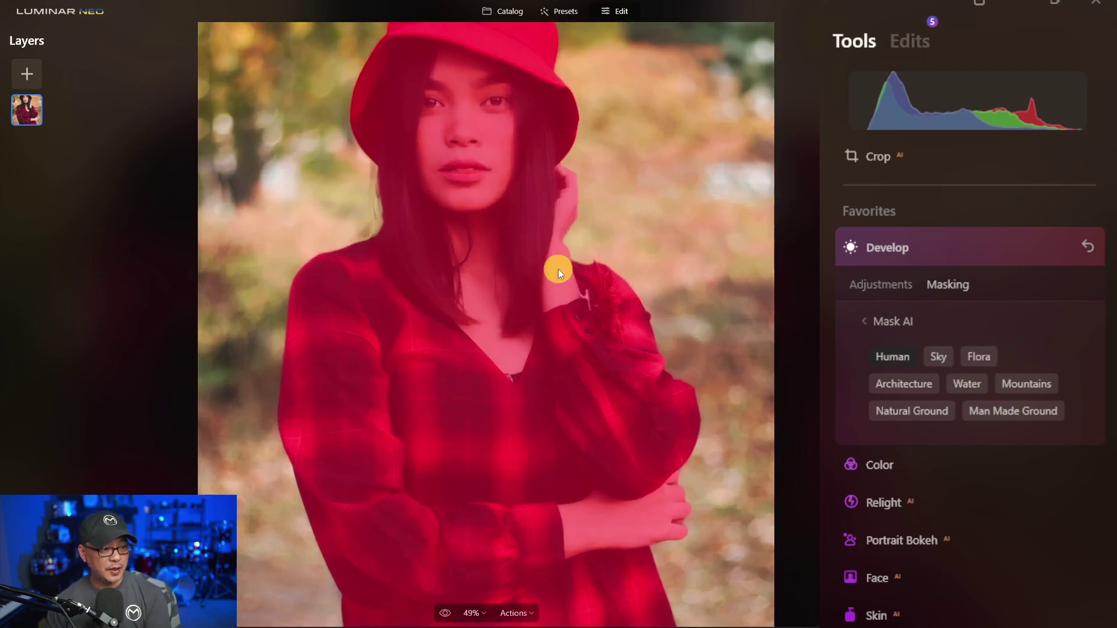
{"action": "scroll", "coordinate": [486, 302], "scroll_direction": "up", "scroll_amount": 2}
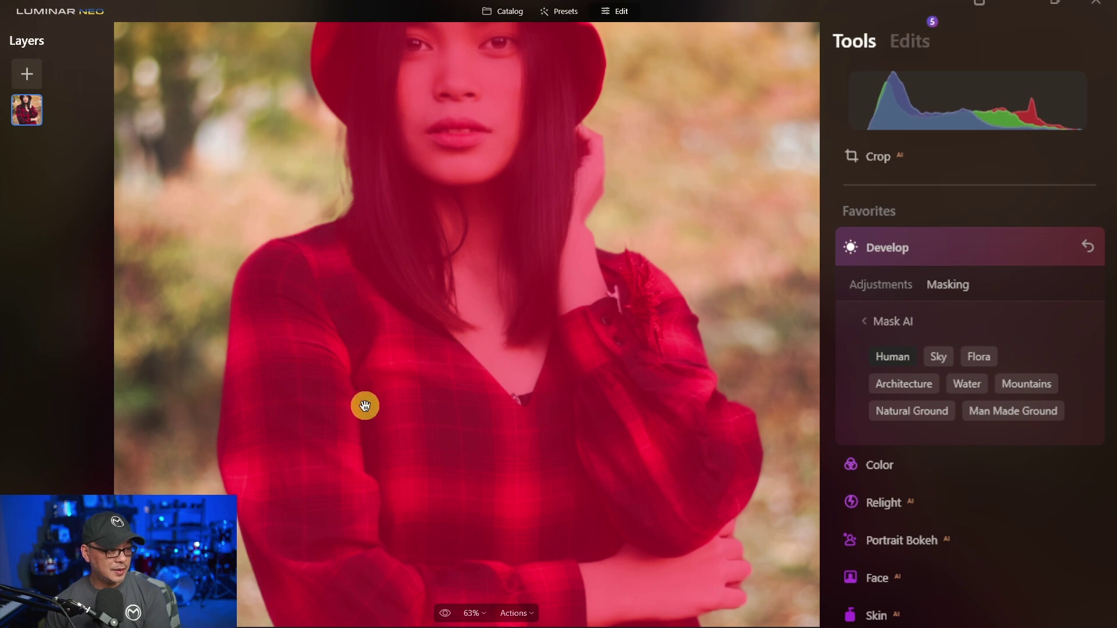
{"action": "scroll", "coordinate": [337, 361], "scroll_direction": "up", "scroll_amount": 1}
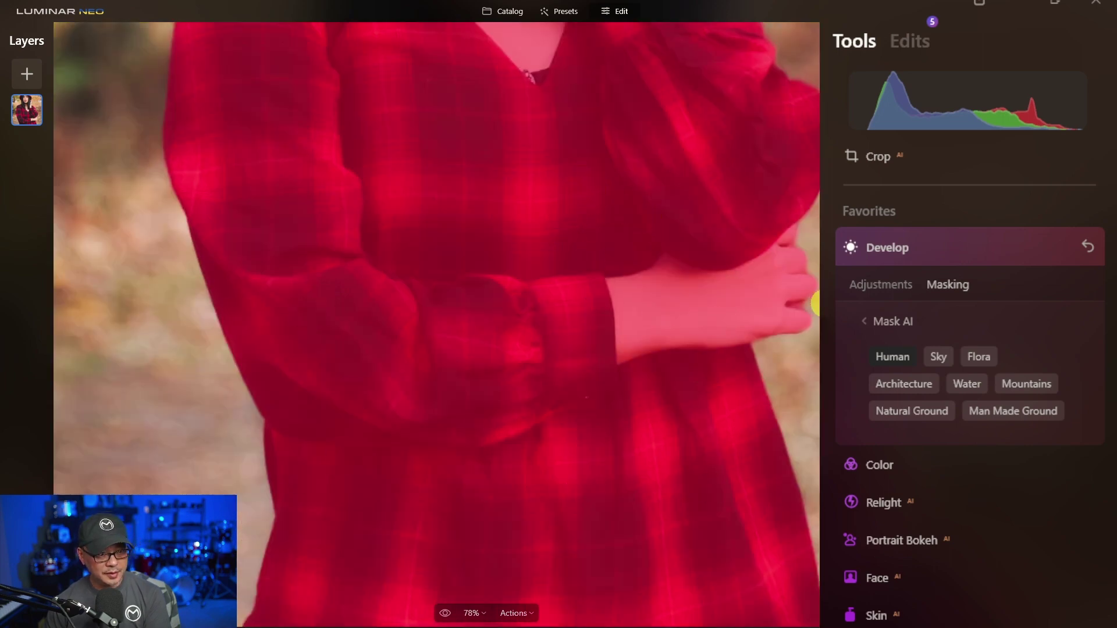
{"action": "left_click_drag", "start_coordinate": [727, 243], "coordinate": [519, 544]}
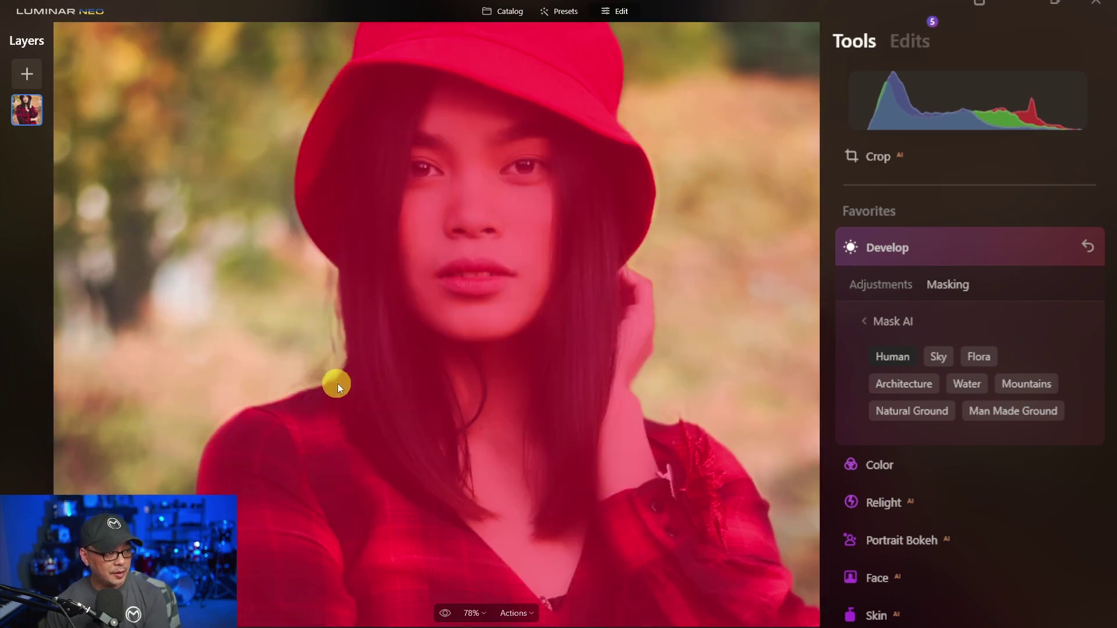
{"action": "left_click_drag", "start_coordinate": [459, 138], "coordinate": [479, 134]}
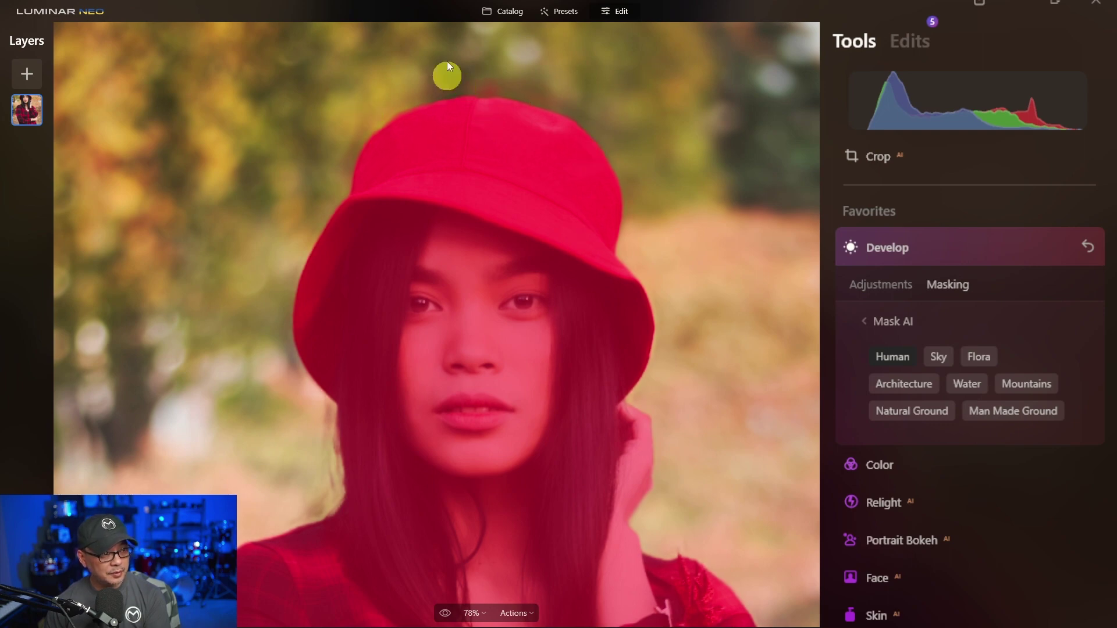
{"action": "scroll", "coordinate": [549, 90], "scroll_direction": "up", "scroll_amount": 2}
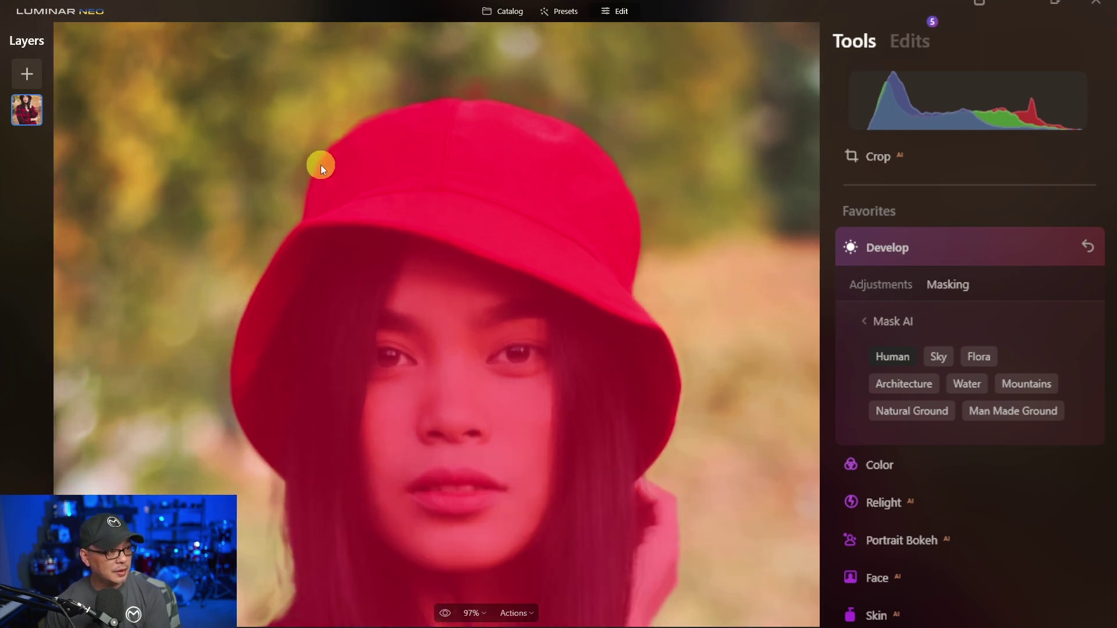
{"action": "scroll", "coordinate": [523, 233], "scroll_direction": "down", "scroll_amount": 5}
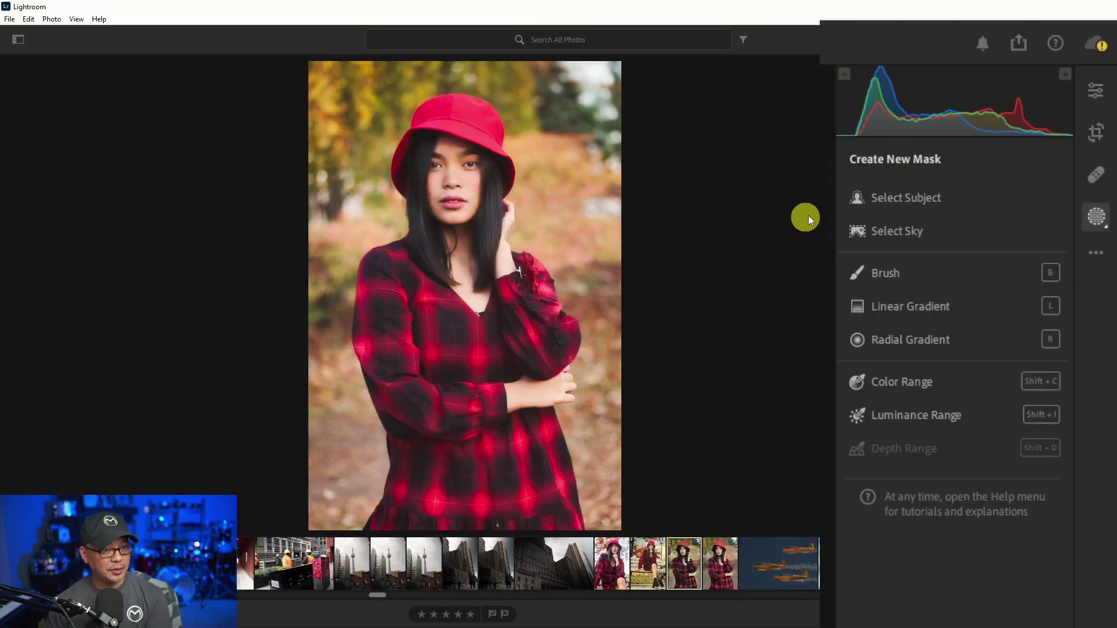
Create a Select Subject mask on the woman and zoom in on her face and hat.
{"action": "left_click", "coordinate": [947, 198]}
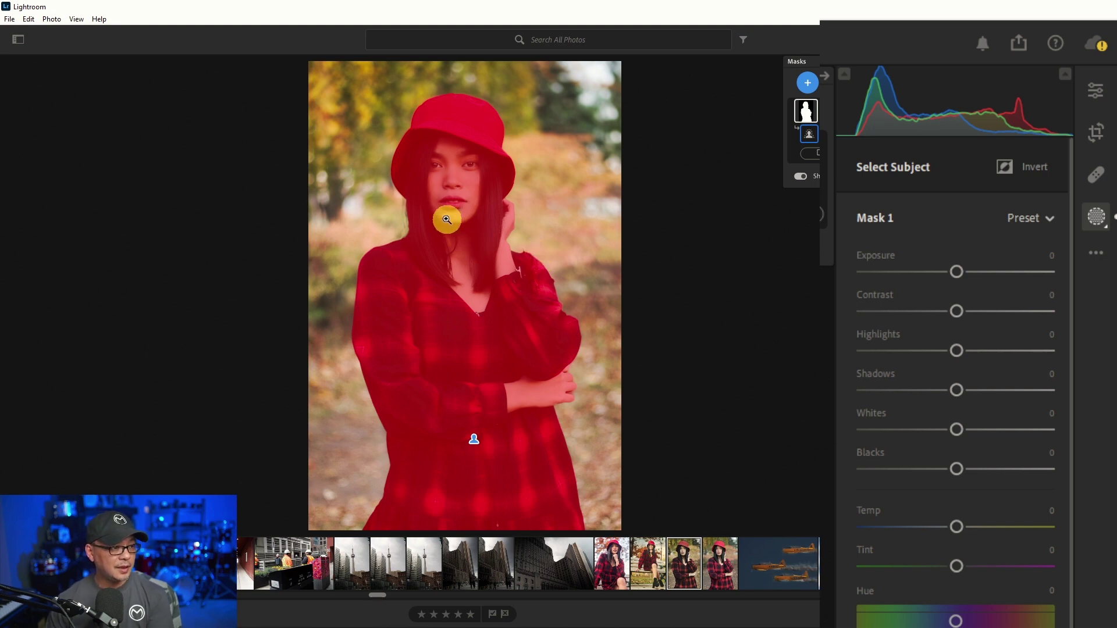
{"action": "left_click", "coordinate": [408, 198]}
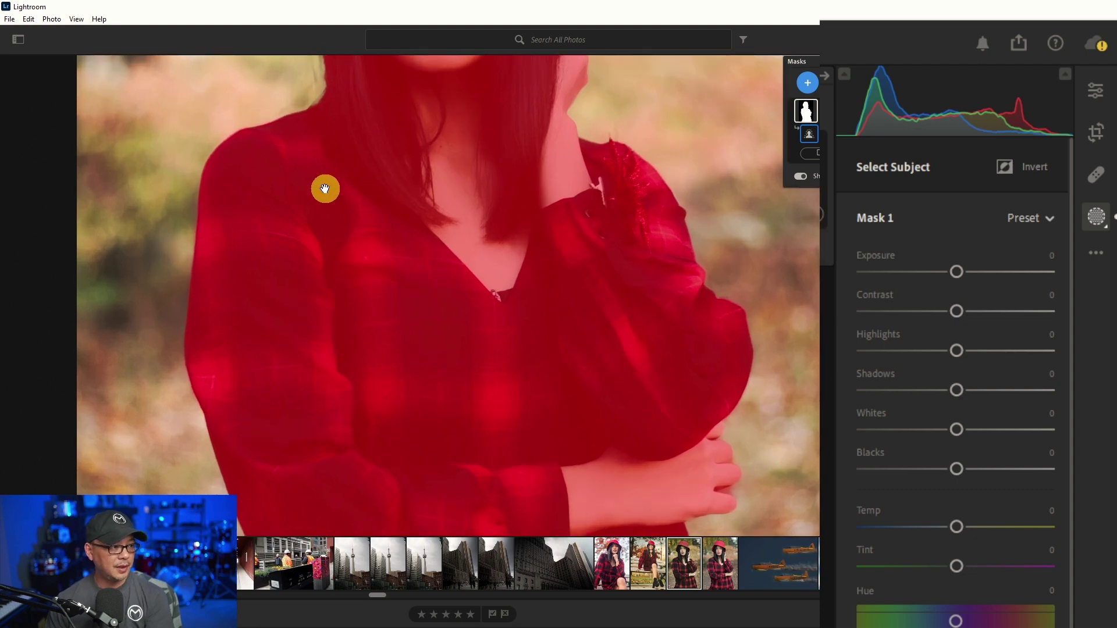
{"action": "left_click_drag", "start_coordinate": [325, 189], "coordinate": [312, 308]}
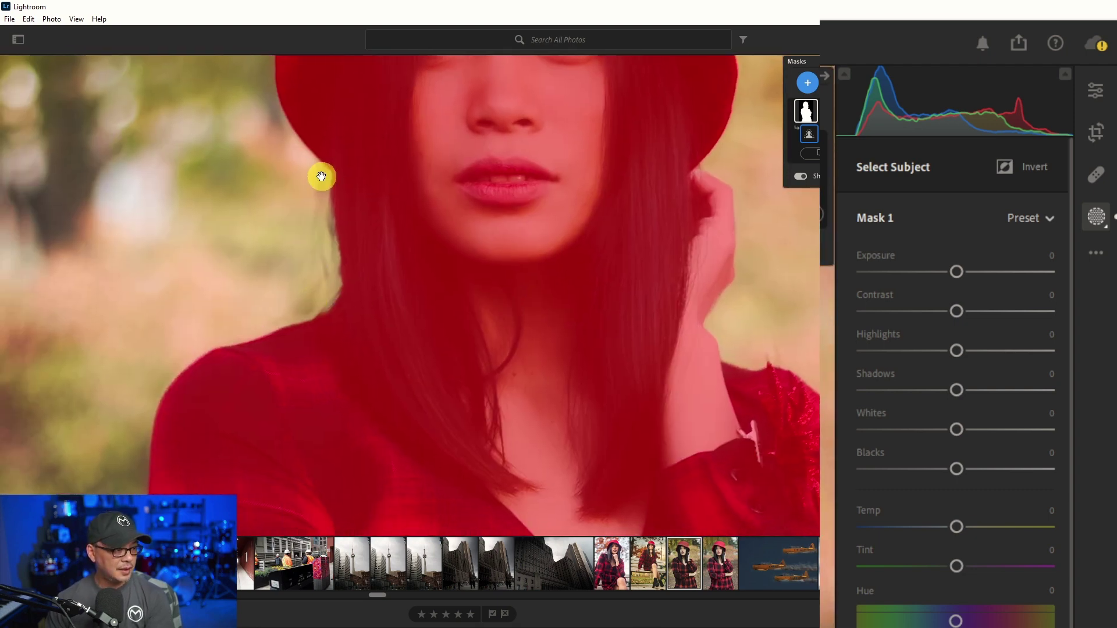
{"action": "left_click_drag", "start_coordinate": [348, 263], "coordinate": [373, 337]}
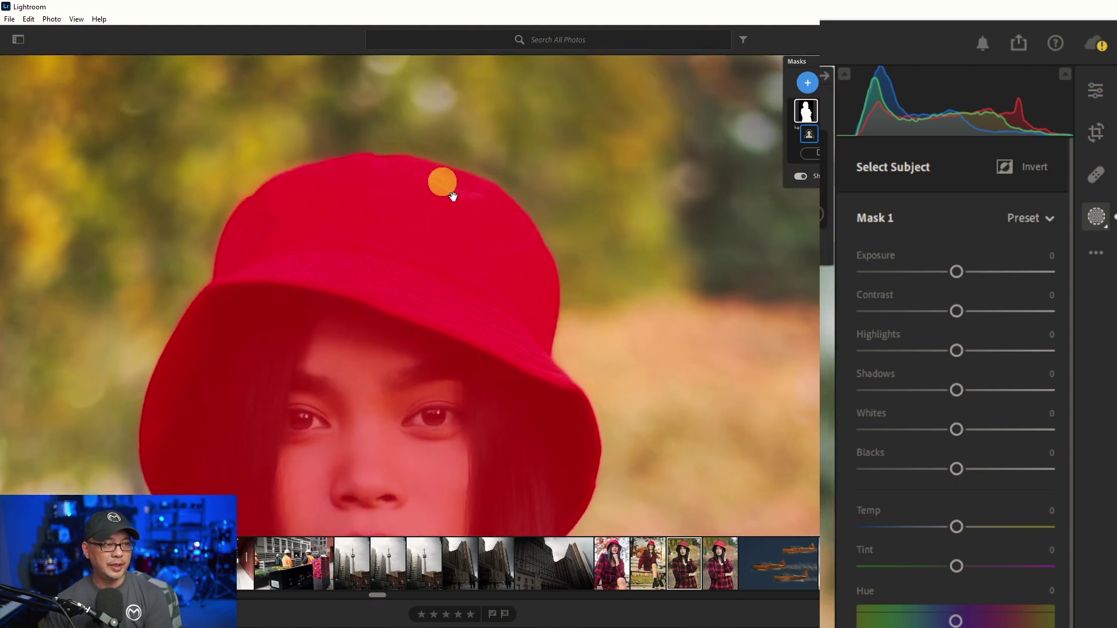
Check the mask along the hat edge, neck, shirt and arm, then zoom back out to the full portrait.
{"action": "left_click_drag", "start_coordinate": [487, 321], "coordinate": [424, 223]}
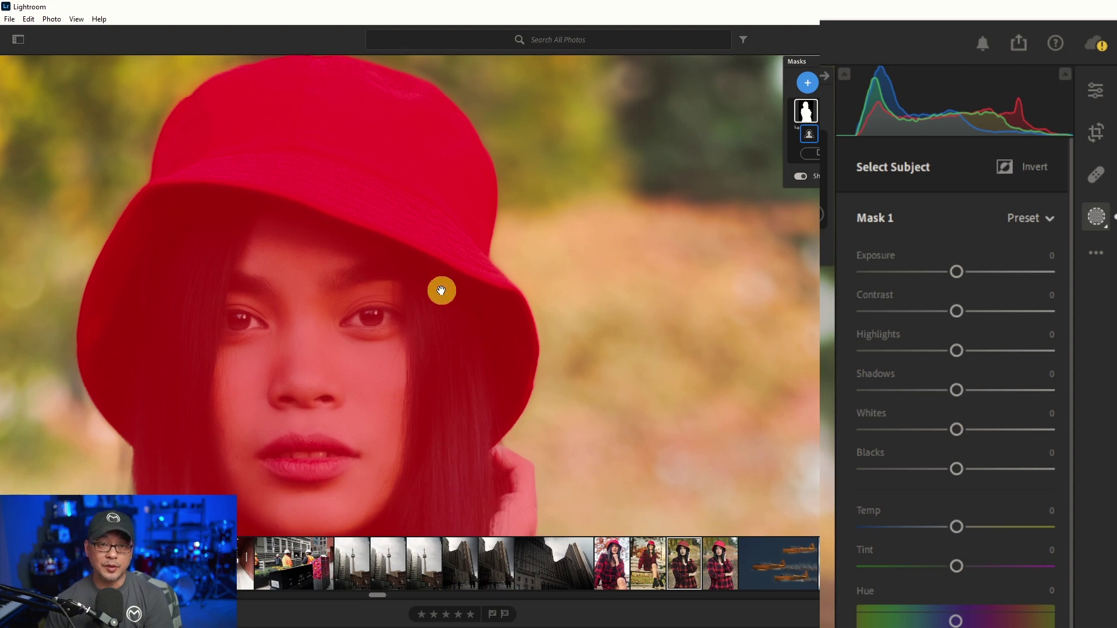
{"action": "left_click_drag", "start_coordinate": [449, 340], "coordinate": [442, 180]}
{"action": "left_click_drag", "start_coordinate": [444, 412], "coordinate": [441, 192]}
{"action": "left_click_drag", "start_coordinate": [471, 444], "coordinate": [411, 119]}
{"action": "left_click_drag", "start_coordinate": [449, 351], "coordinate": [461, 159]}
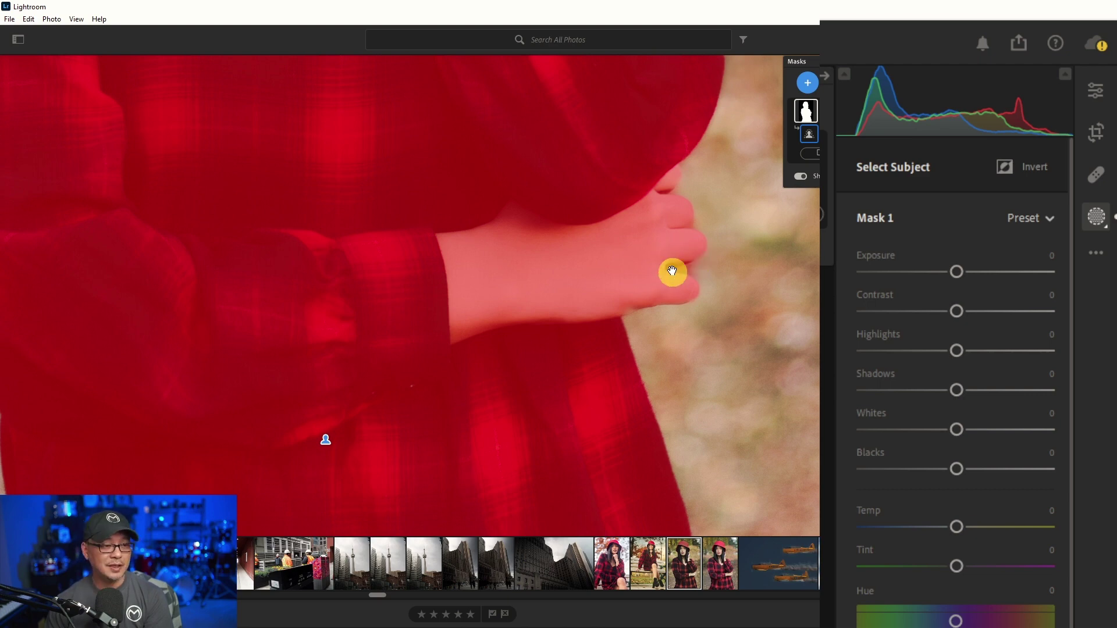
{"action": "left_click", "coordinate": [598, 272]}
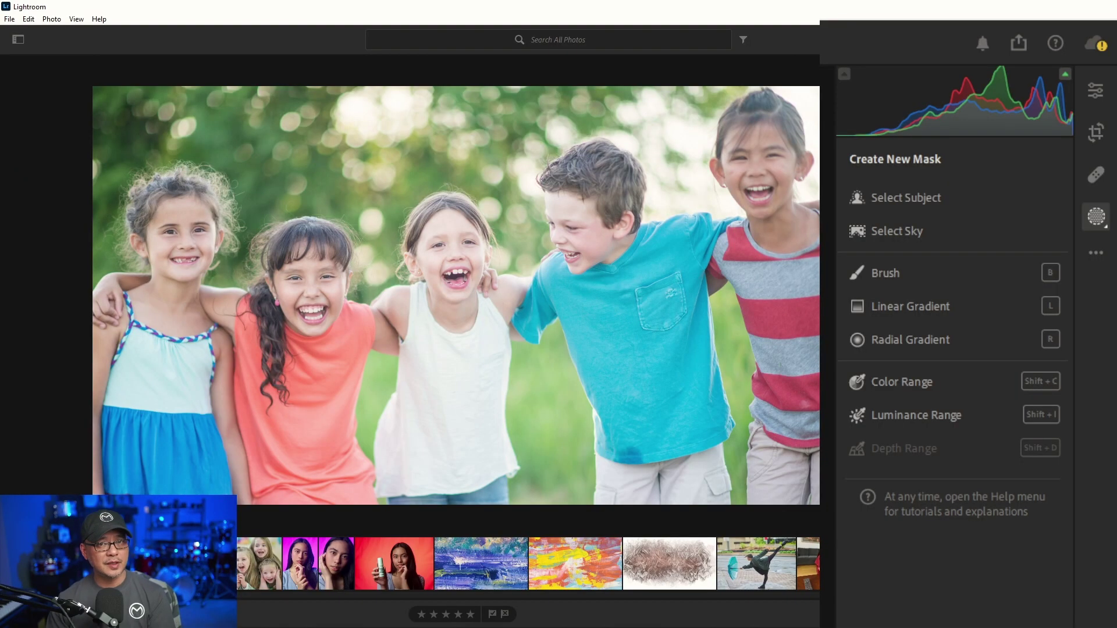
Create a Select Subject mask over the five children and zoom in on the girls' faces.
{"action": "left_click", "coordinate": [1096, 218]}
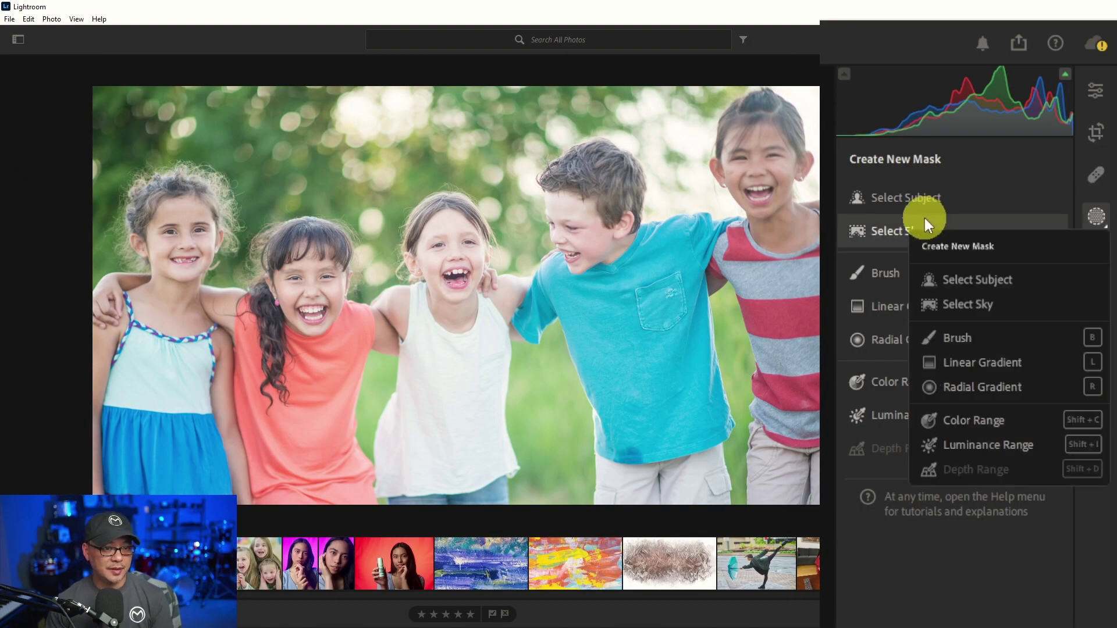
{"action": "left_click", "coordinate": [928, 198]}
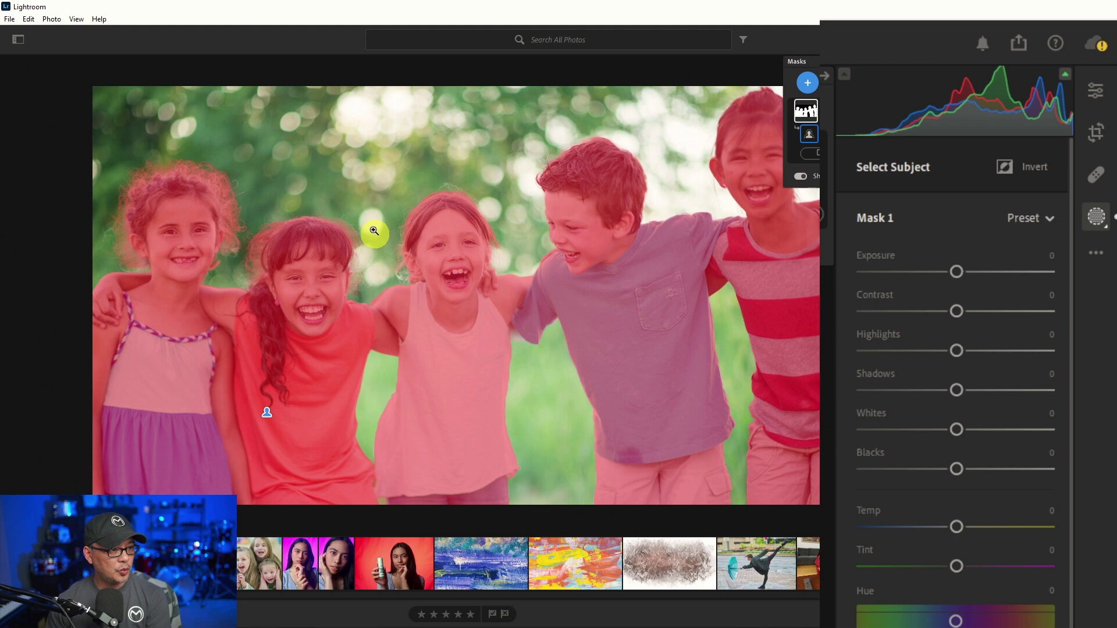
{"action": "left_click", "coordinate": [298, 243]}
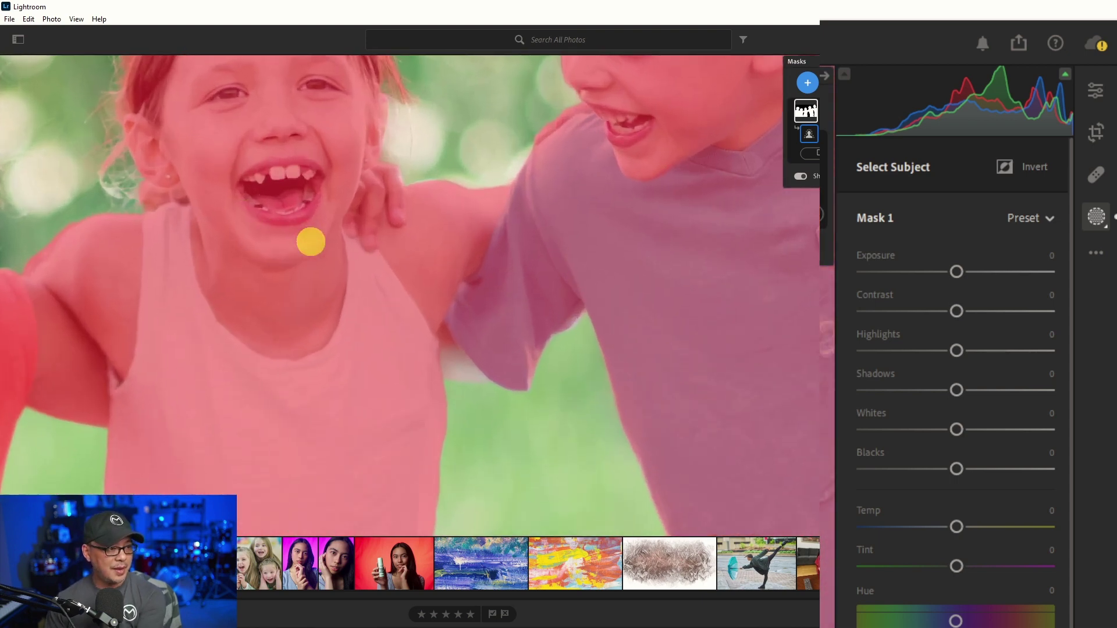
{"action": "left_click_drag", "start_coordinate": [260, 282], "coordinate": [489, 419]}
Check the mask on the curly-haired girl, the shoulders, the laughing girl and the boy.
{"action": "left_click_drag", "start_coordinate": [107, 277], "coordinate": [391, 319]}
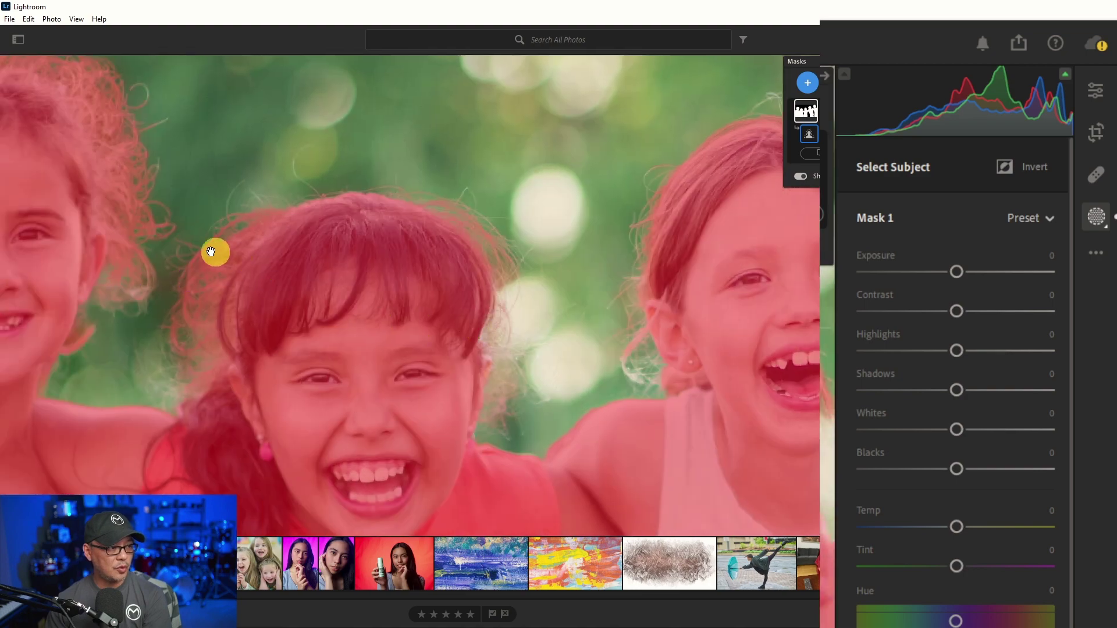
{"action": "left_click_drag", "start_coordinate": [215, 249], "coordinate": [488, 296]}
{"action": "left_click_drag", "start_coordinate": [303, 241], "coordinate": [423, 246]}
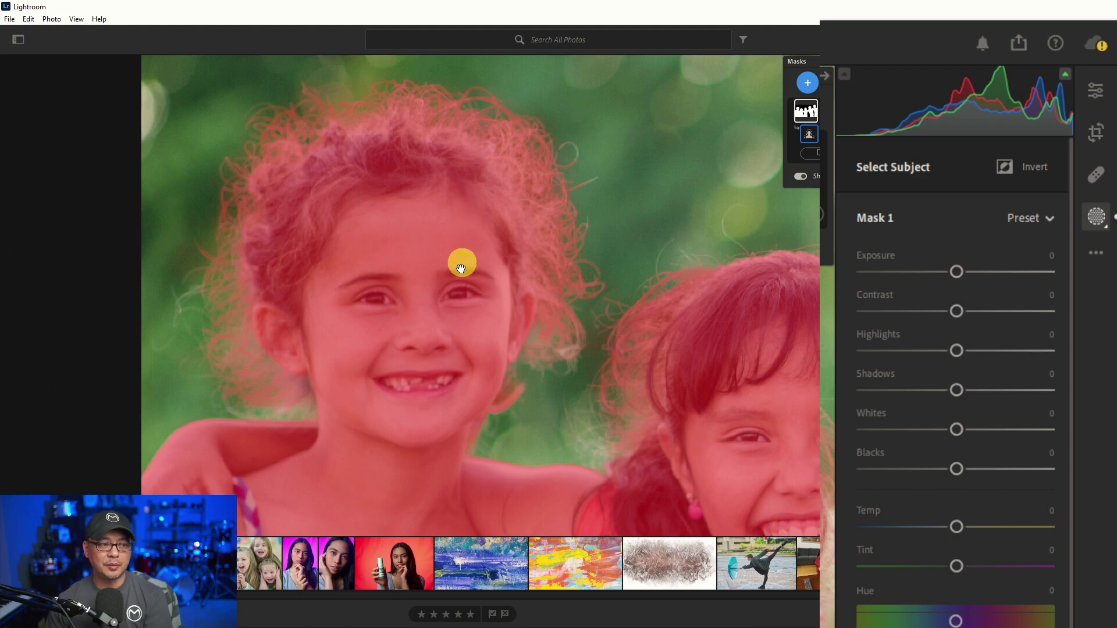
{"action": "left_click_drag", "start_coordinate": [448, 360], "coordinate": [476, 213]}
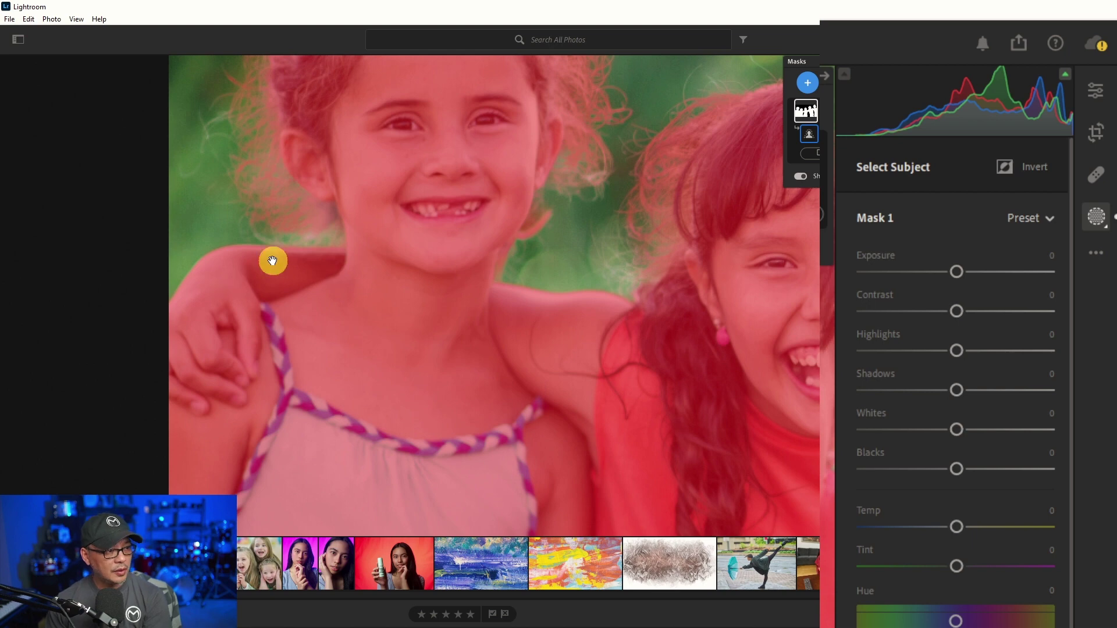
{"action": "left_click_drag", "start_coordinate": [670, 294], "coordinate": [64, 217]}
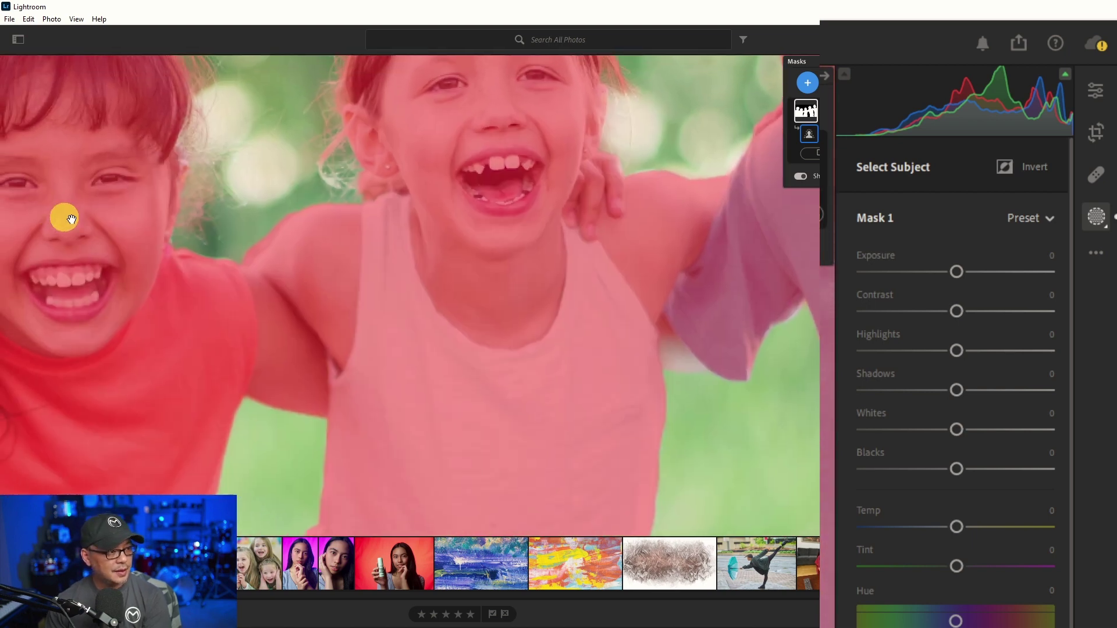
{"action": "left_click_drag", "start_coordinate": [693, 212], "coordinate": [304, 404]}
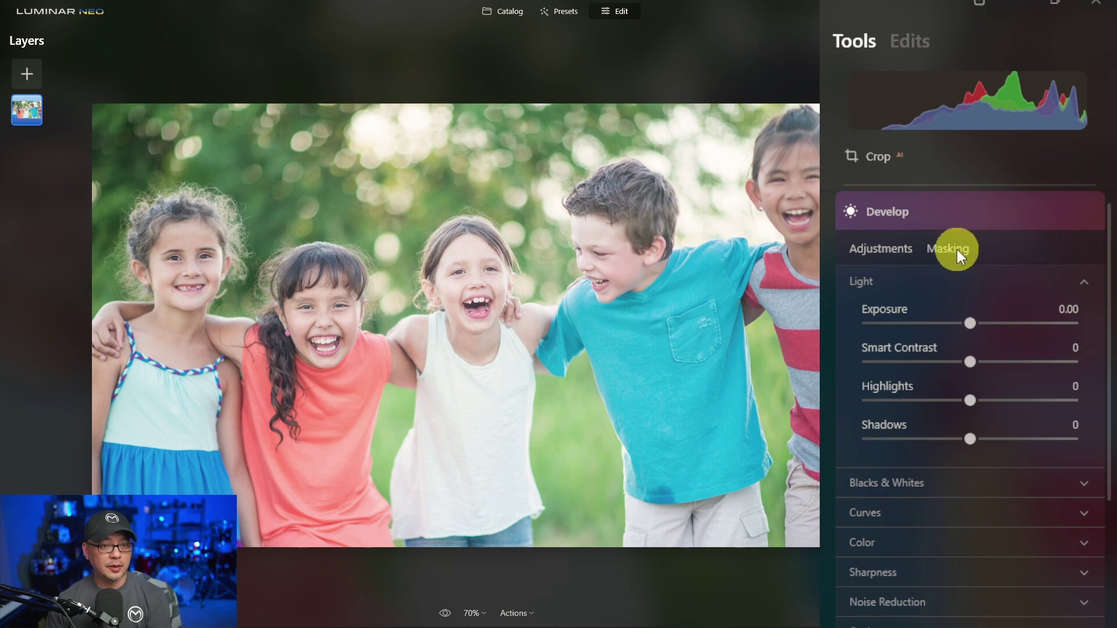
Apply the AI Human mask to the group photo and zoom in on the laughing girl.
{"action": "left_click", "coordinate": [955, 247]}
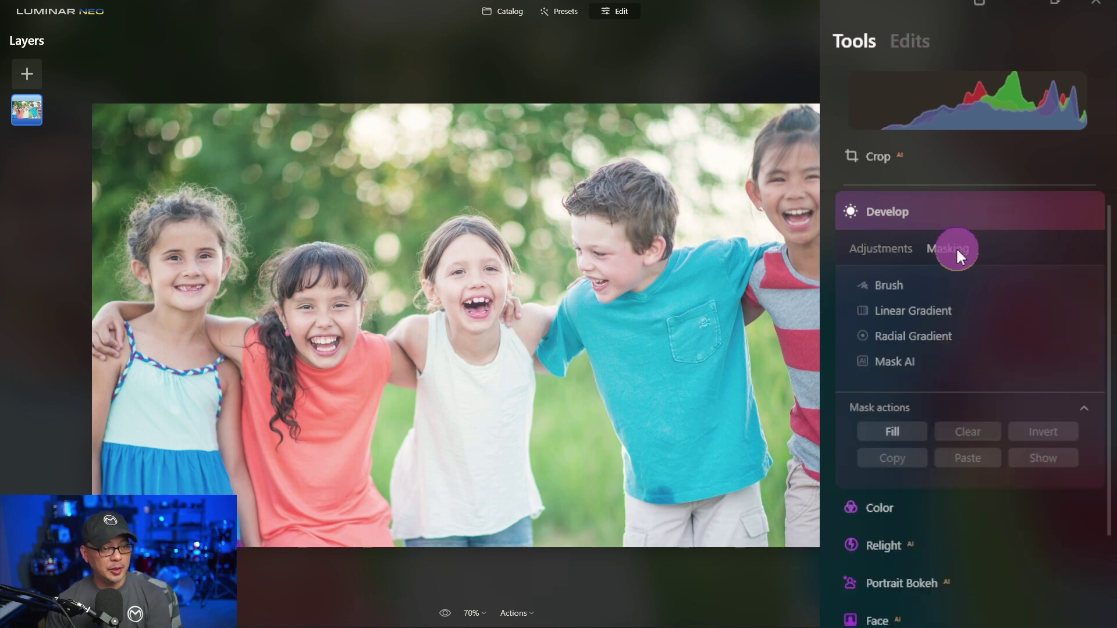
{"action": "left_click", "coordinate": [923, 362]}
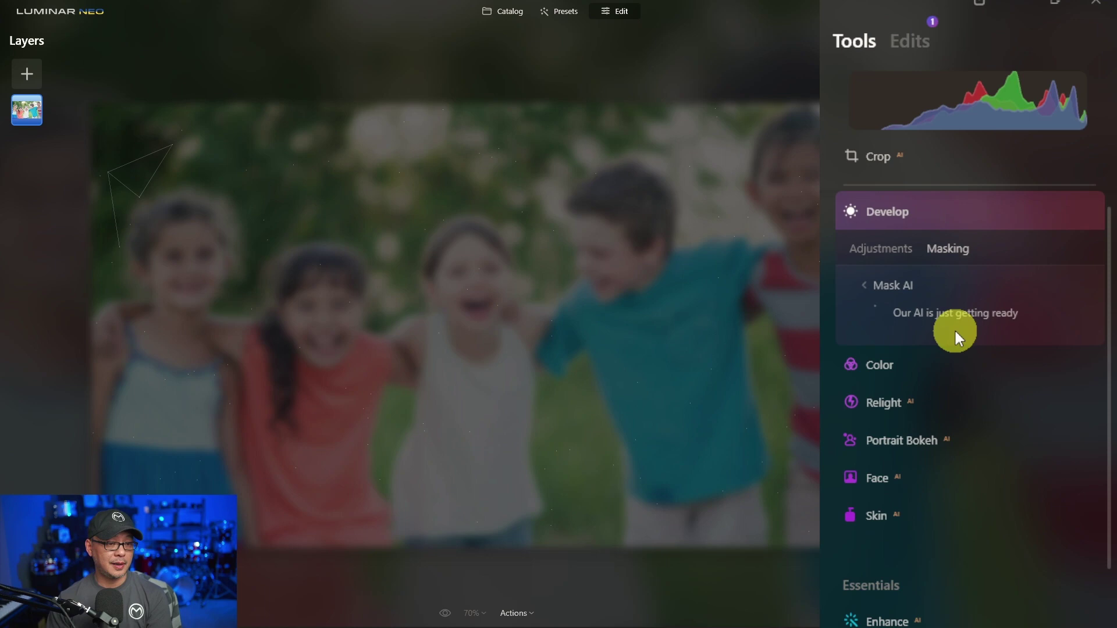
{"action": "scroll", "coordinate": [539, 312], "scroll_direction": "up", "scroll_amount": 5}
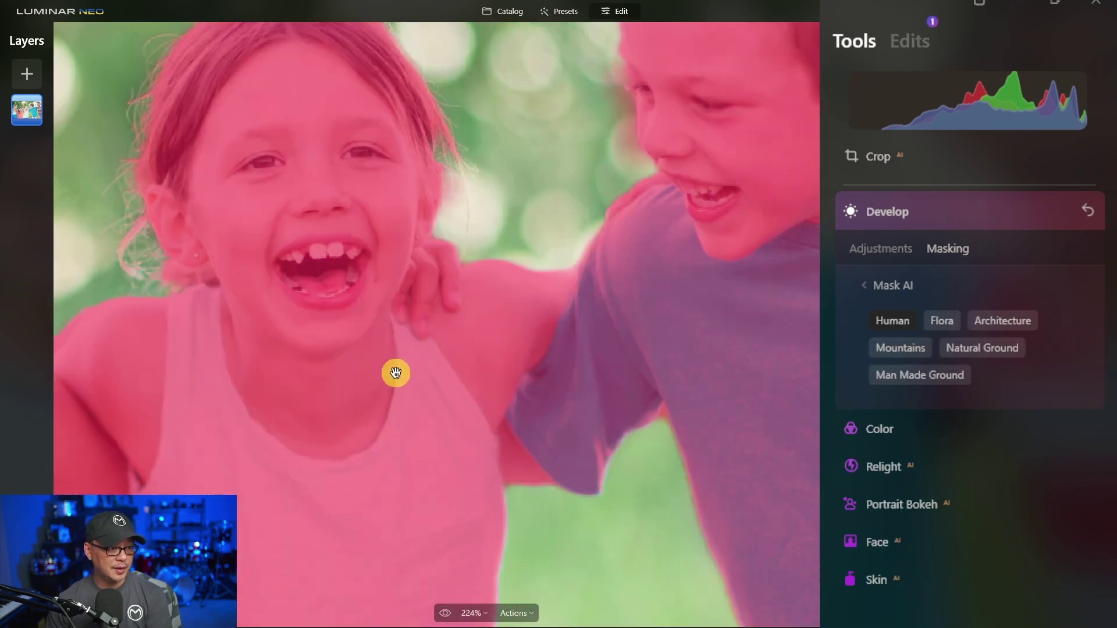
{"action": "left_click_drag", "start_coordinate": [394, 374], "coordinate": [632, 369]}
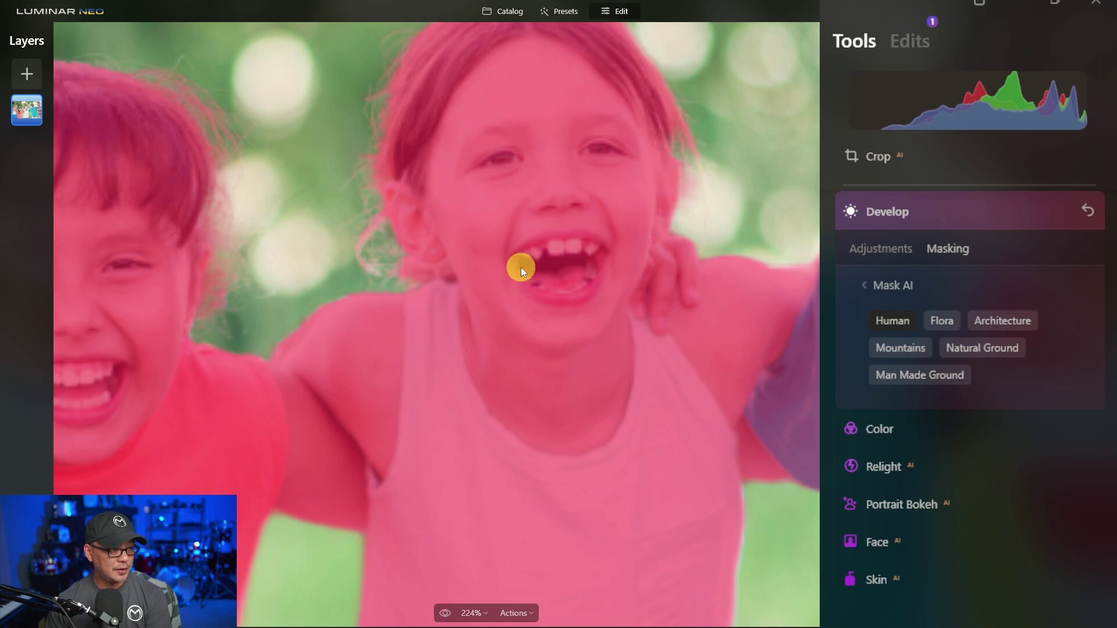
Check the mask on the left girl's face, then zoom out to 63% to show the whole group.
{"action": "left_click_drag", "start_coordinate": [299, 349], "coordinate": [619, 281]}
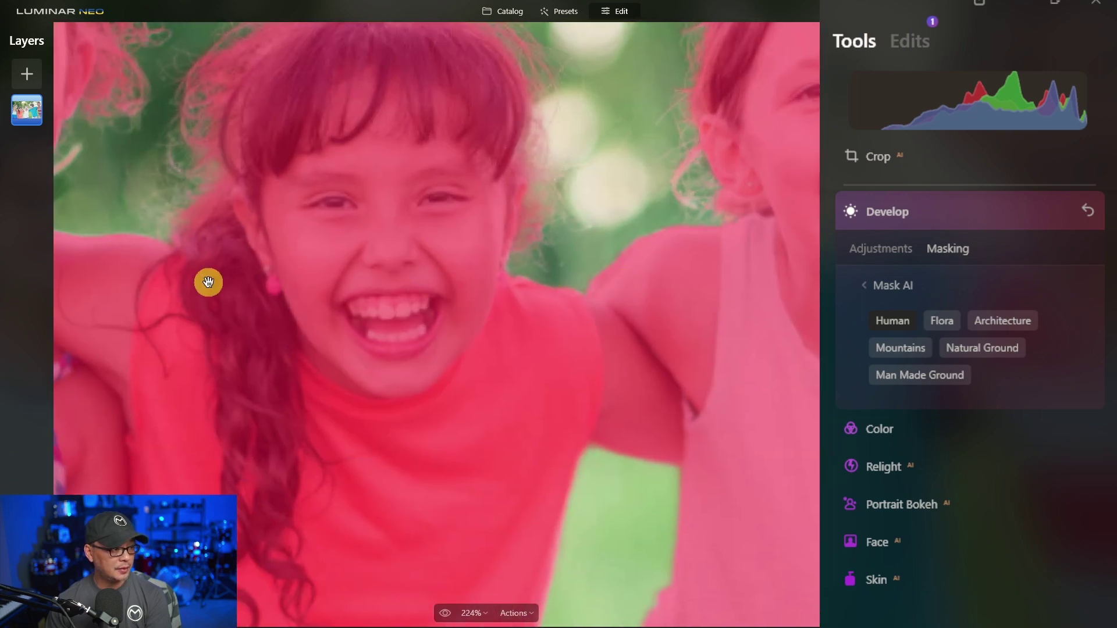
{"action": "left_click_drag", "start_coordinate": [209, 282], "coordinate": [564, 324]}
{"action": "left_click_drag", "start_coordinate": [377, 212], "coordinate": [344, 399]}
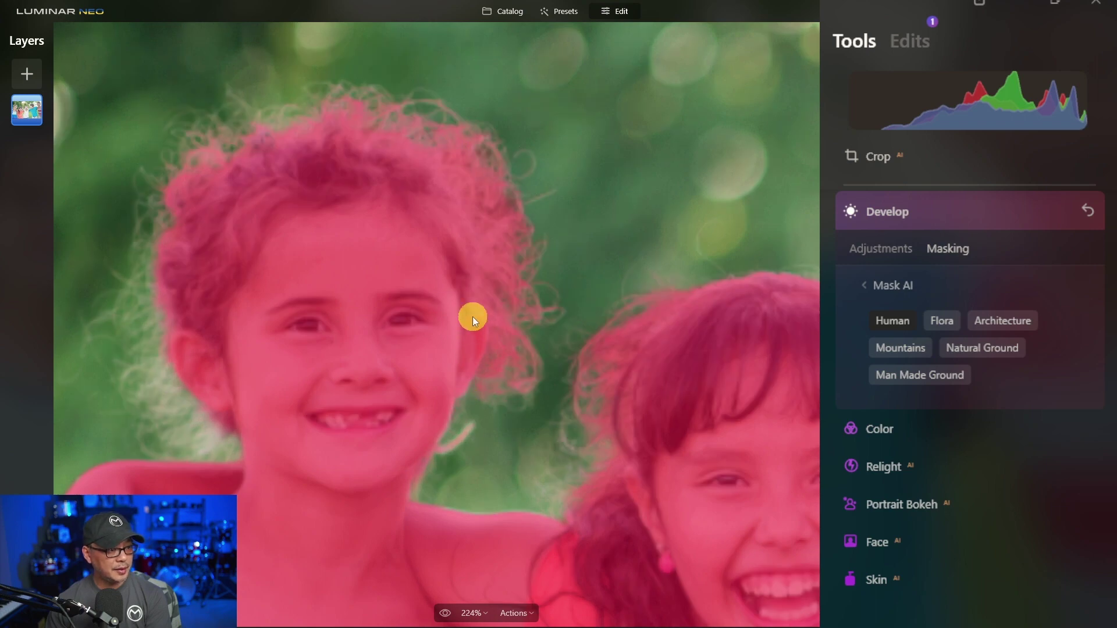
{"action": "scroll", "coordinate": [472, 316], "scroll_direction": "down", "scroll_amount": 2}
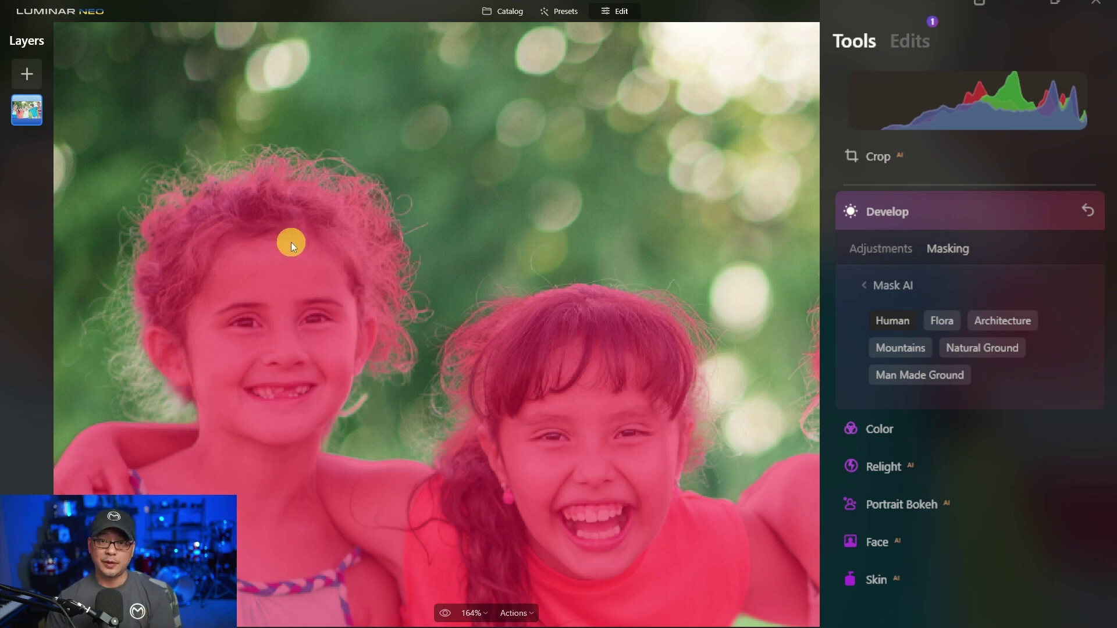
{"action": "scroll", "coordinate": [549, 294], "scroll_direction": "down", "scroll_amount": 3}
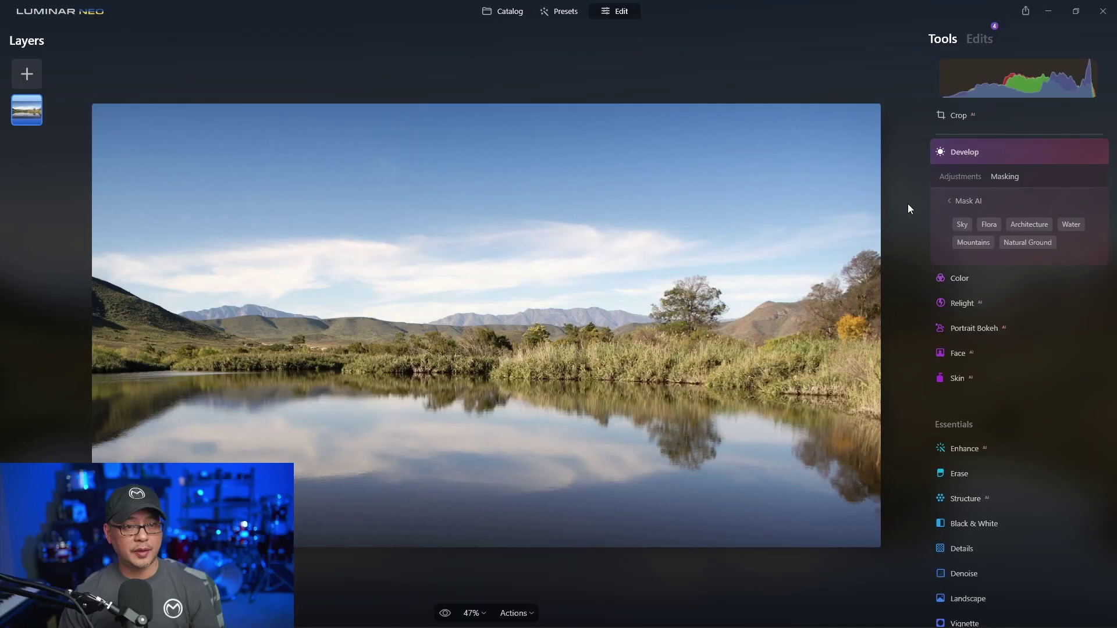
Try the AI Sky mask on the lake landscape, then mask the Mountains and Water instead.
{"action": "left_click", "coordinate": [961, 225]}
{"action": "scroll", "coordinate": [707, 292], "scroll_direction": "up", "scroll_amount": 2}
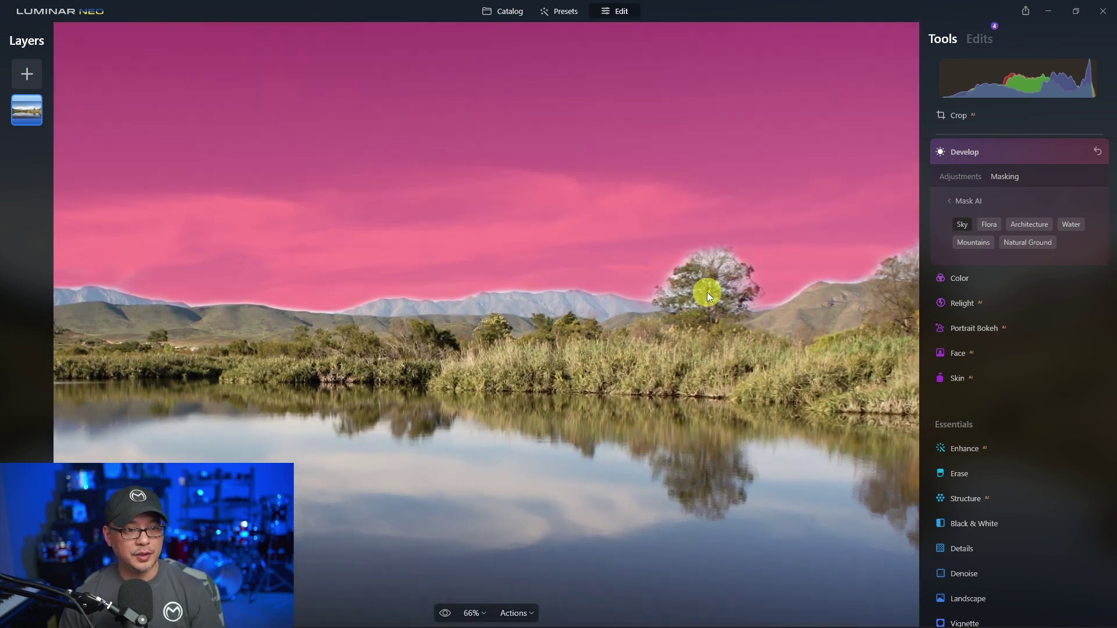
{"action": "scroll", "coordinate": [707, 292], "scroll_direction": "up", "scroll_amount": 2}
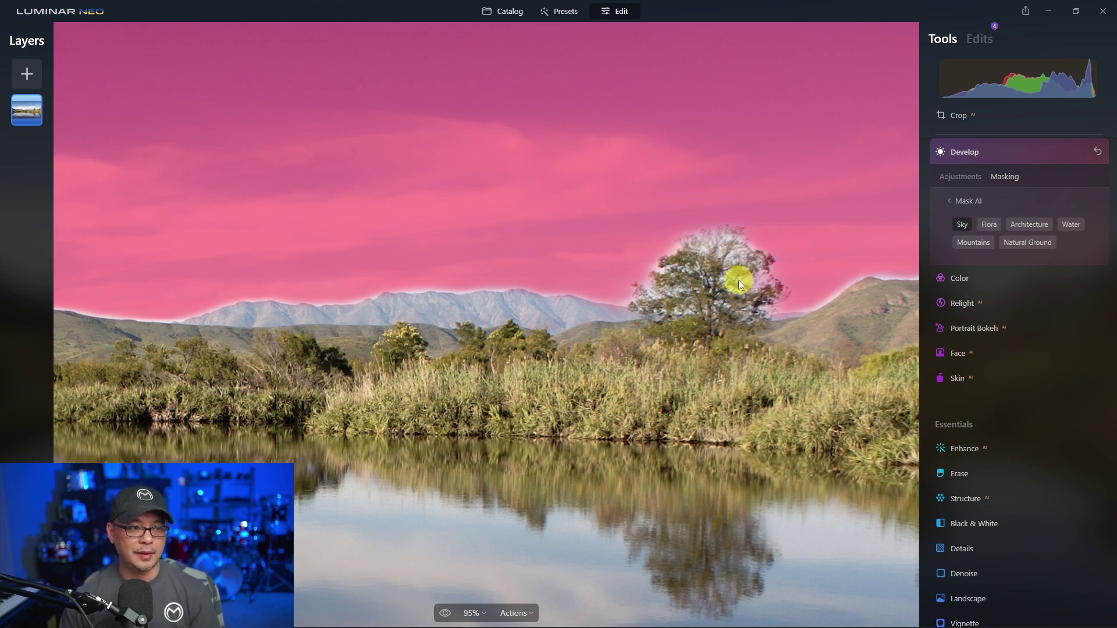
{"action": "scroll", "coordinate": [738, 278], "scroll_direction": "down", "scroll_amount": 3}
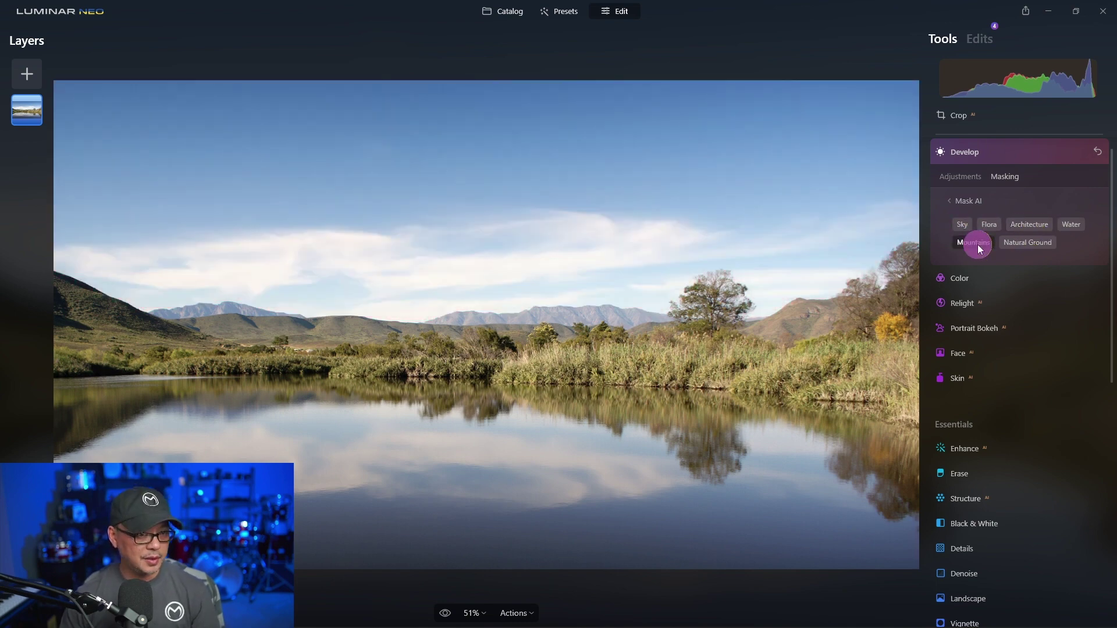
{"action": "left_click", "coordinate": [977, 245]}
{"action": "left_click", "coordinate": [1071, 225]}
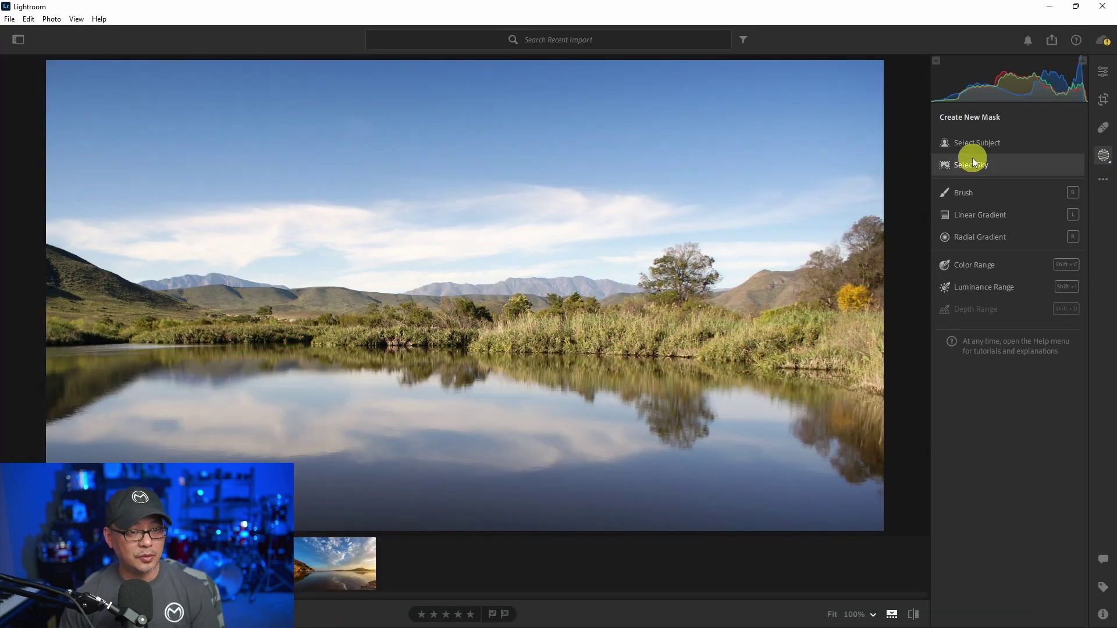
Try a Select Sky mask on the landscape, inspect it at the tree, then hide it.
{"action": "left_click", "coordinate": [972, 164]}
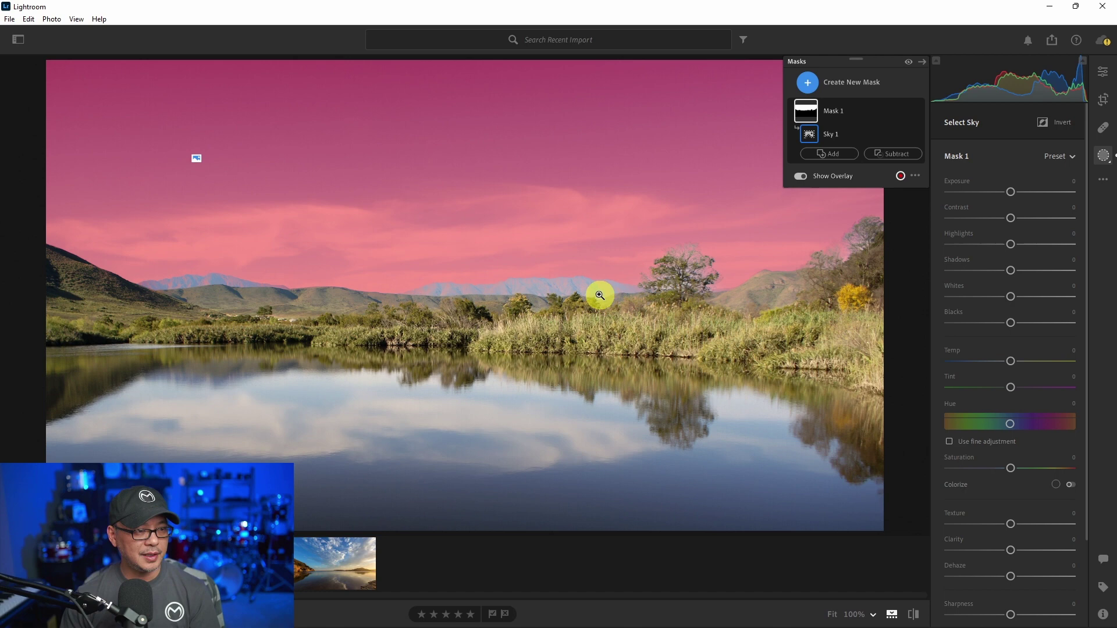
{"action": "left_click", "coordinate": [681, 261]}
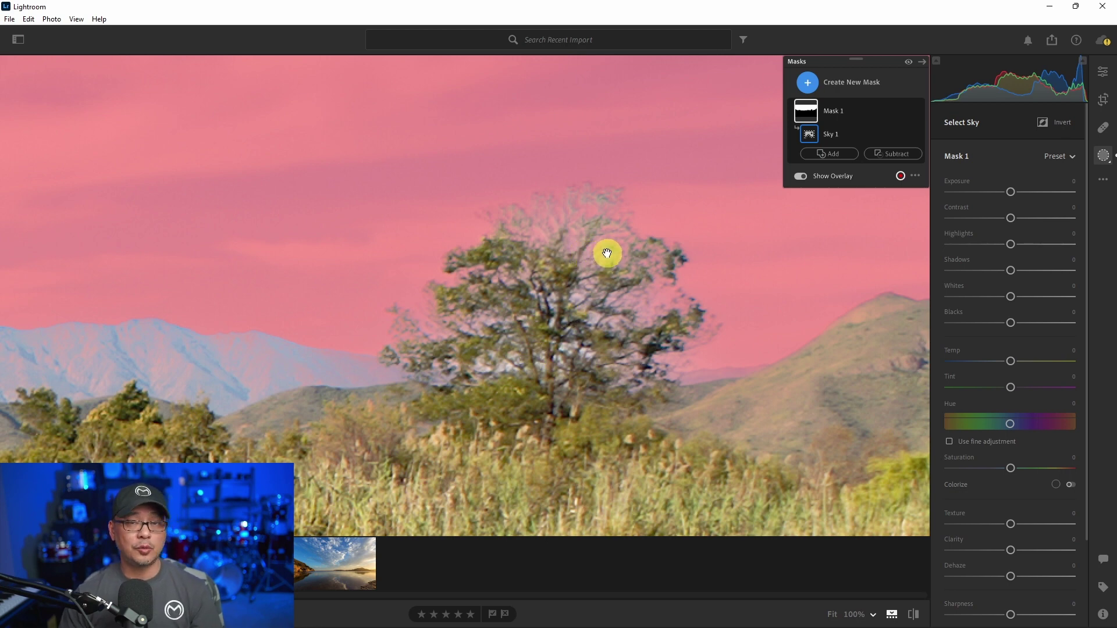
{"action": "left_click", "coordinate": [631, 230]}
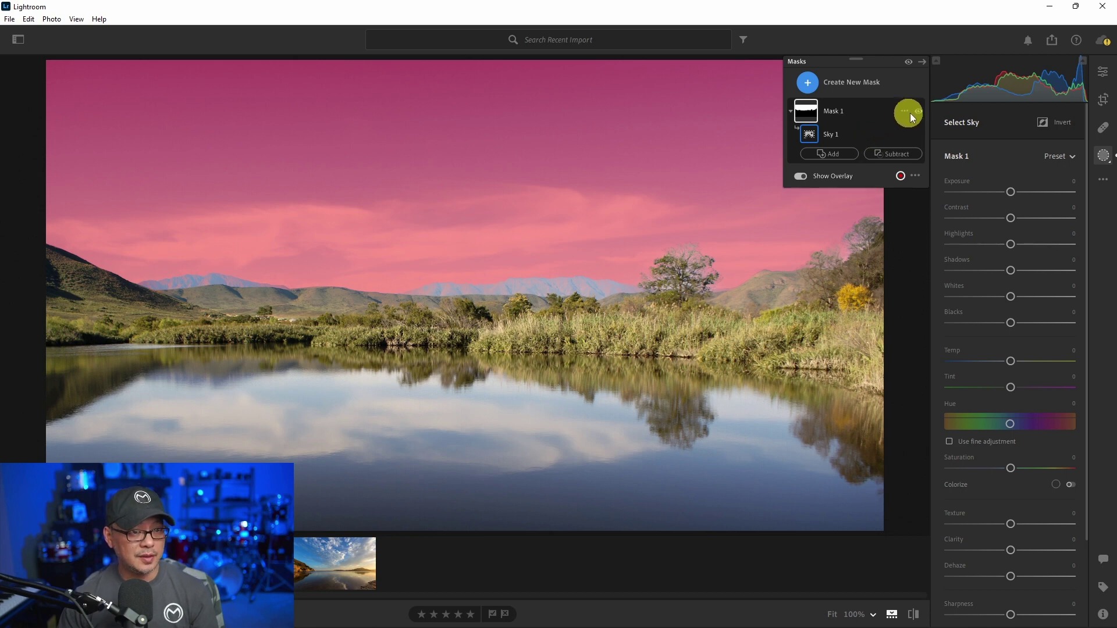
{"action": "left_click", "coordinate": [919, 110]}
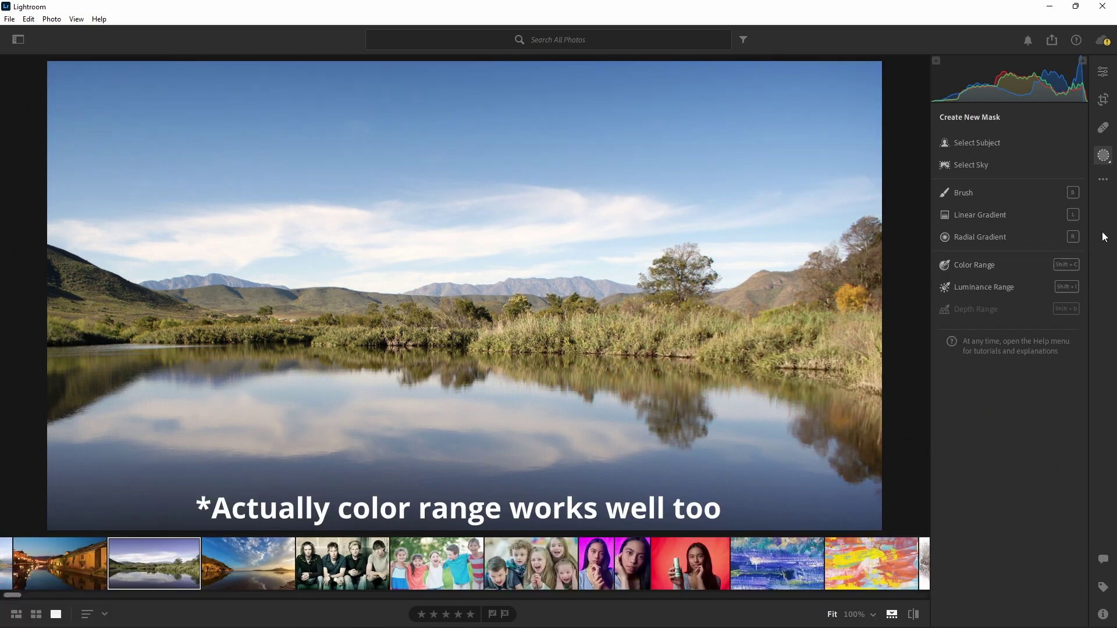
Create a Color Range mask from the reeds, overlay off, with Texture +21, Clarity +17 and greener Hue.
{"action": "left_click", "coordinate": [1002, 260]}
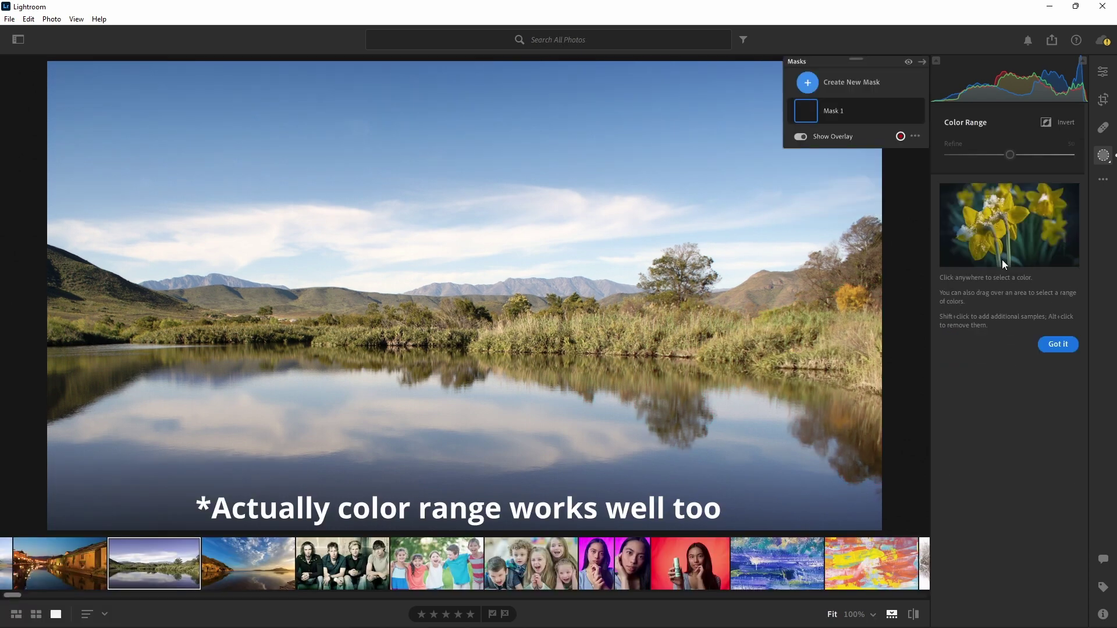
{"action": "left_click", "coordinate": [463, 331]}
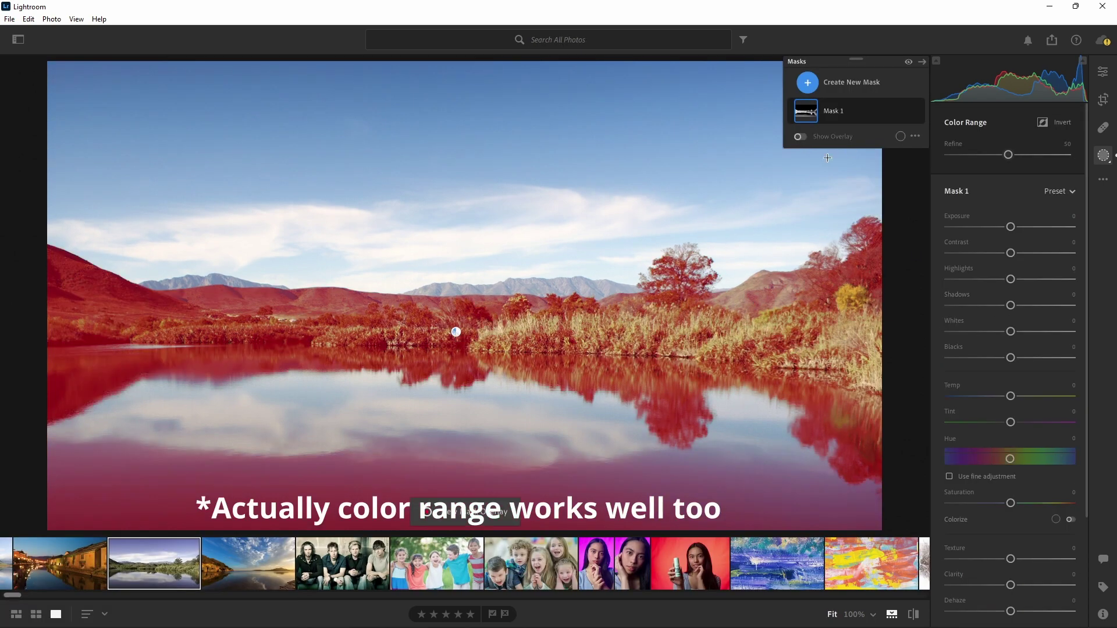
{"action": "scroll", "coordinate": [1011, 349], "scroll_direction": "down", "scroll_amount": 3}
{"action": "left_click", "coordinate": [1011, 418]}
{"action": "left_click_drag", "start_coordinate": [1012, 419], "coordinate": [1023, 419]}
{"action": "mouse_move", "coordinate": [1010, 444]}
{"action": "left_mouse_down"}
{"action": "mouse_move", "coordinate": [1053, 445]}
{"action": "mouse_move", "coordinate": [1020, 444]}
{"action": "left_mouse_up"}
{"action": "mouse_move", "coordinate": [1010, 318]}
{"action": "left_mouse_down"}
{"action": "mouse_move", "coordinate": [1027, 318]}
{"action": "mouse_move", "coordinate": [1007, 319]}
{"action": "left_mouse_up"}
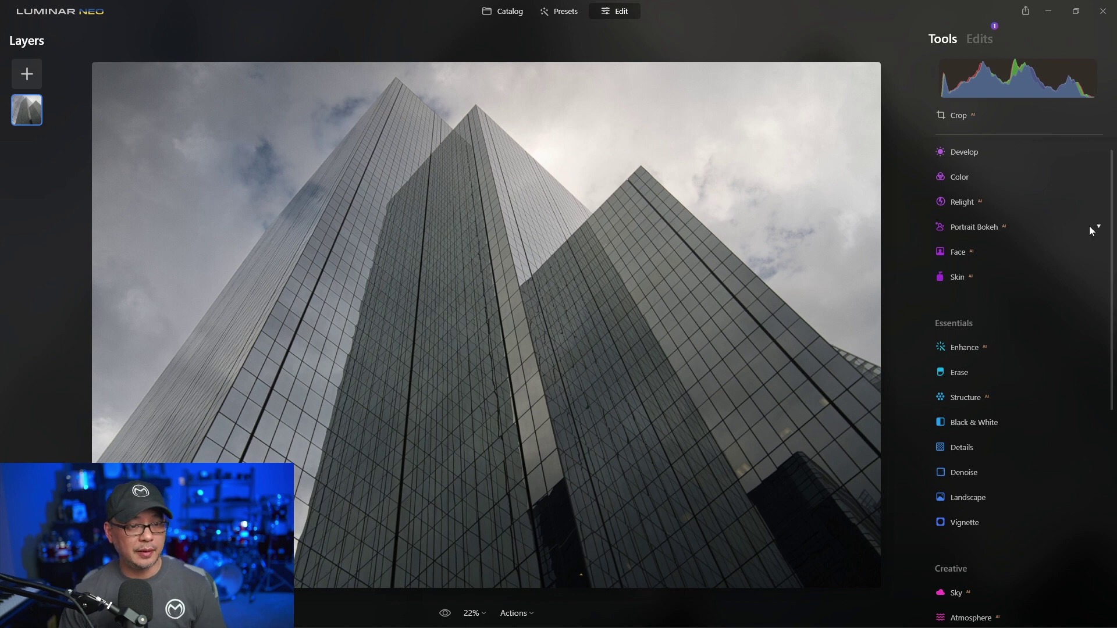
Apply and then clear the AI Sky mask on the skyscraper photo.
{"action": "left_click", "coordinate": [964, 151]}
{"action": "left_click", "coordinate": [961, 224]}
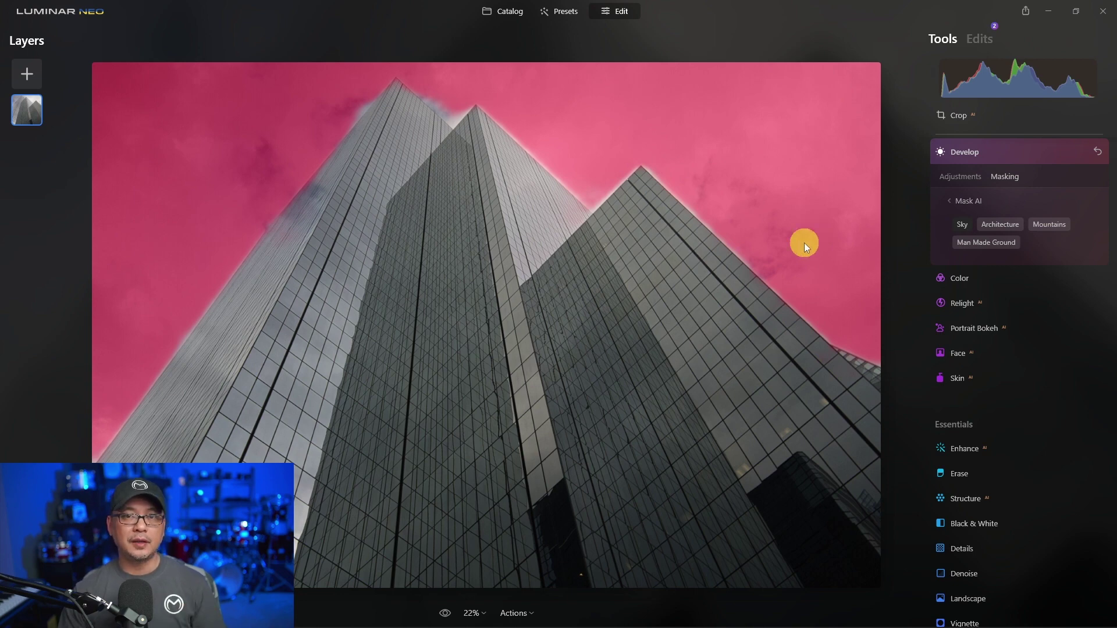
{"action": "left_click", "coordinate": [960, 225]}
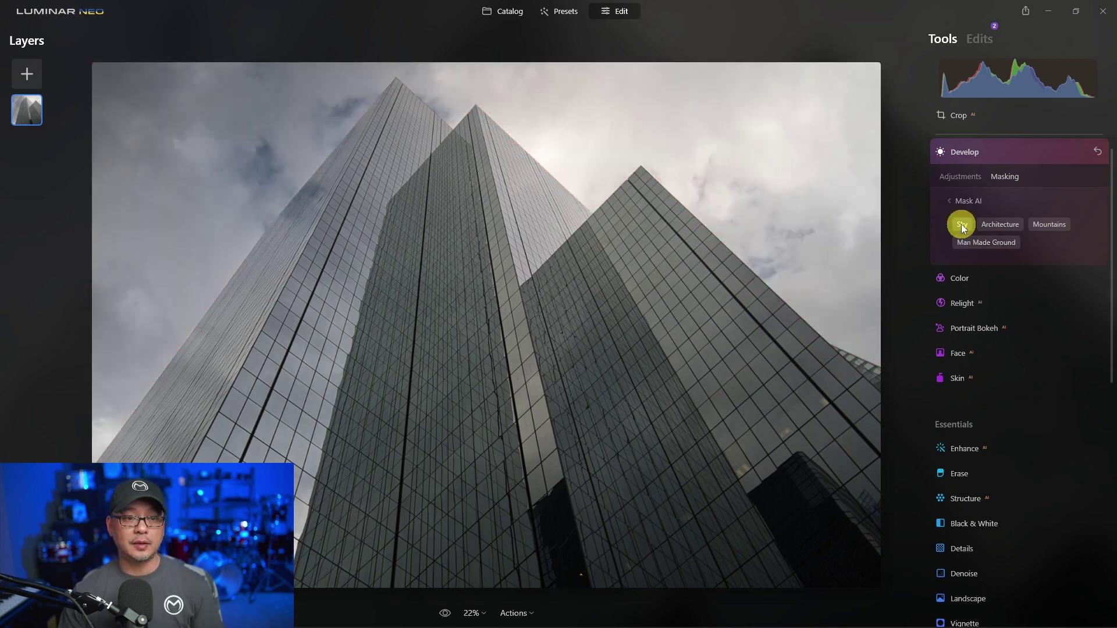
Mask the skyscrapers with the Architecture AI mask and zoom in on the building tops.
{"action": "left_click", "coordinate": [997, 225]}
{"action": "scroll", "coordinate": [704, 305], "scroll_direction": "up", "scroll_amount": 3}
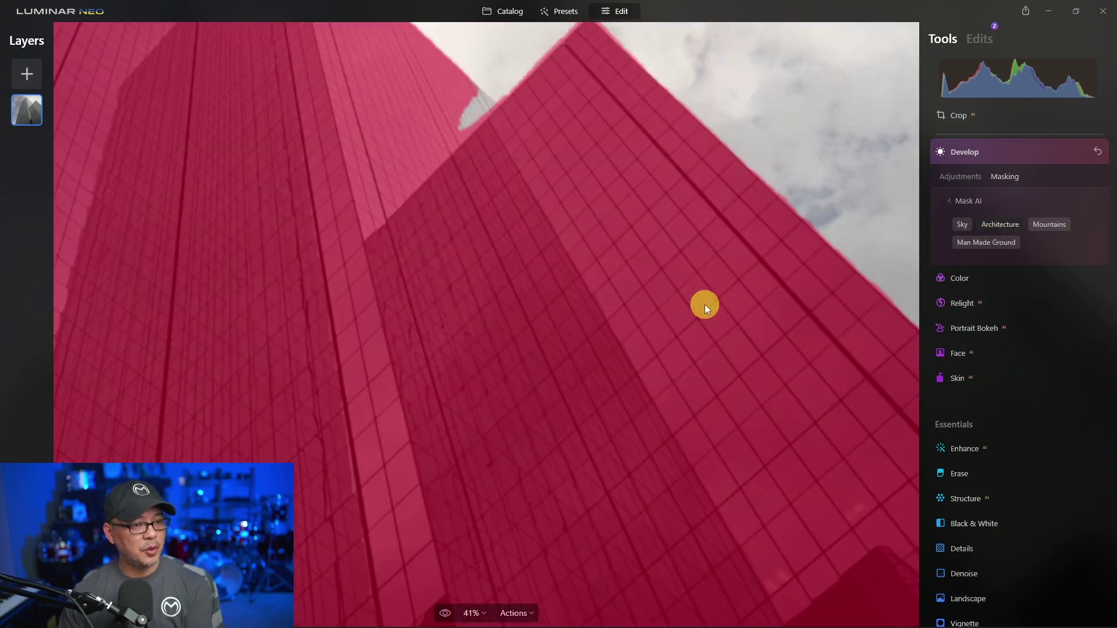
{"action": "left_click_drag", "start_coordinate": [753, 191], "coordinate": [623, 291]}
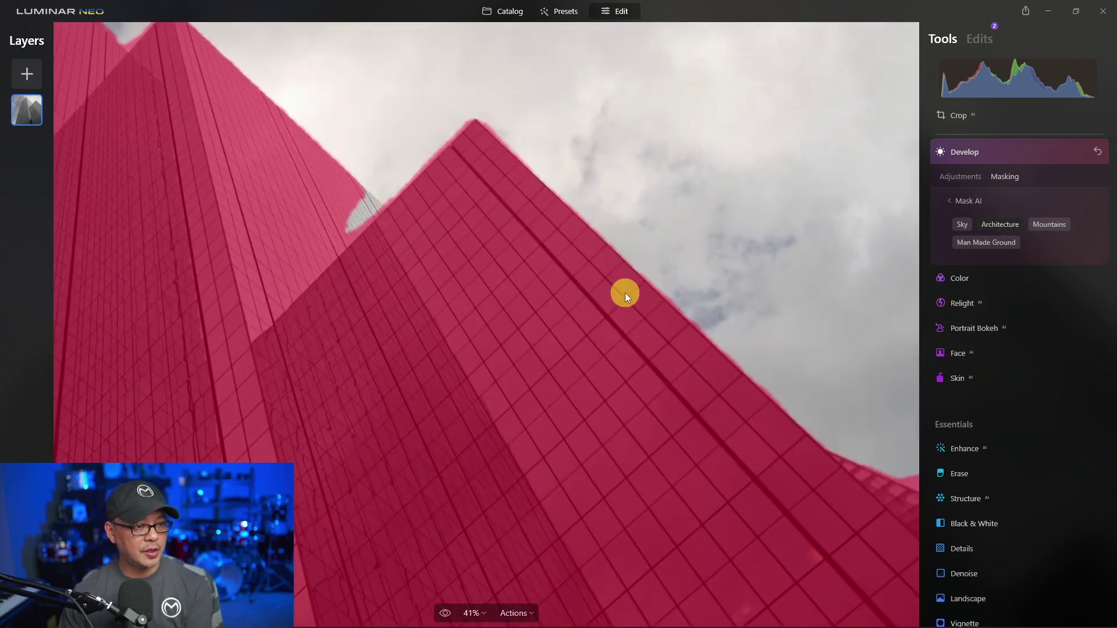
{"action": "scroll", "coordinate": [637, 279], "scroll_direction": "up", "scroll_amount": 3}
{"action": "scroll", "coordinate": [637, 285], "scroll_direction": "up", "scroll_amount": 1}
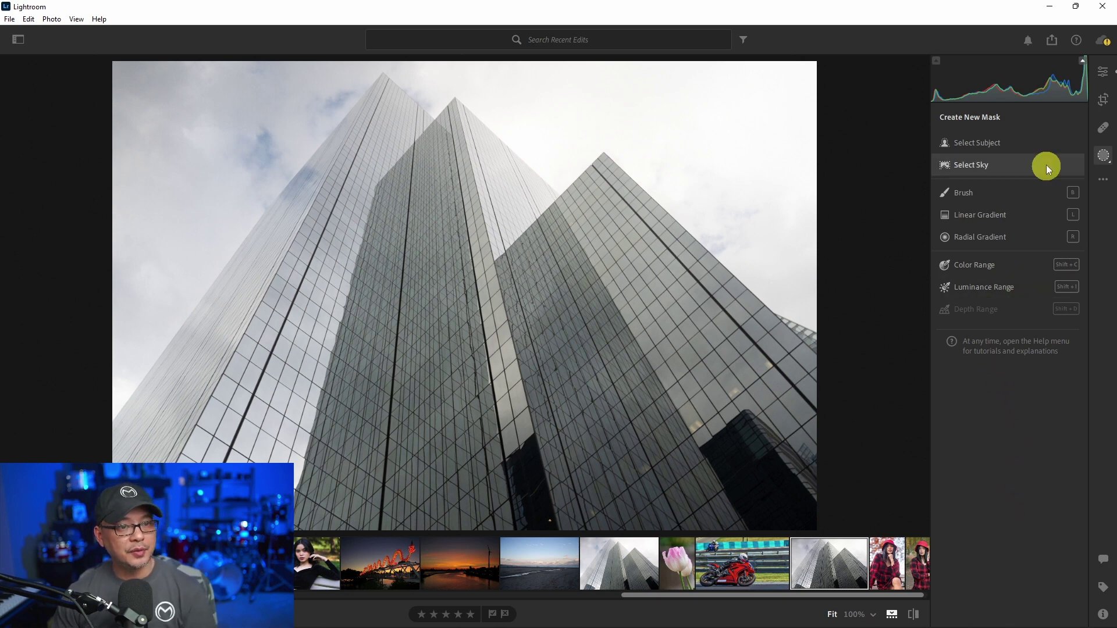
Add a Select Sky mask, then a Select Subject mask covering the towers.
{"action": "left_click", "coordinate": [999, 166]}
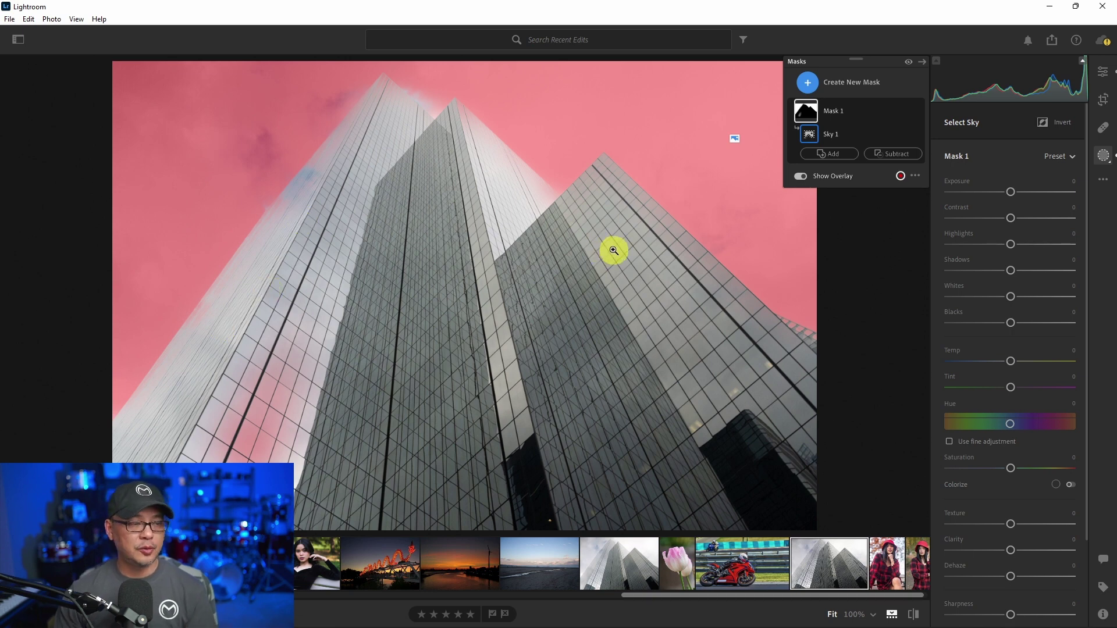
{"action": "left_click", "coordinate": [807, 82]}
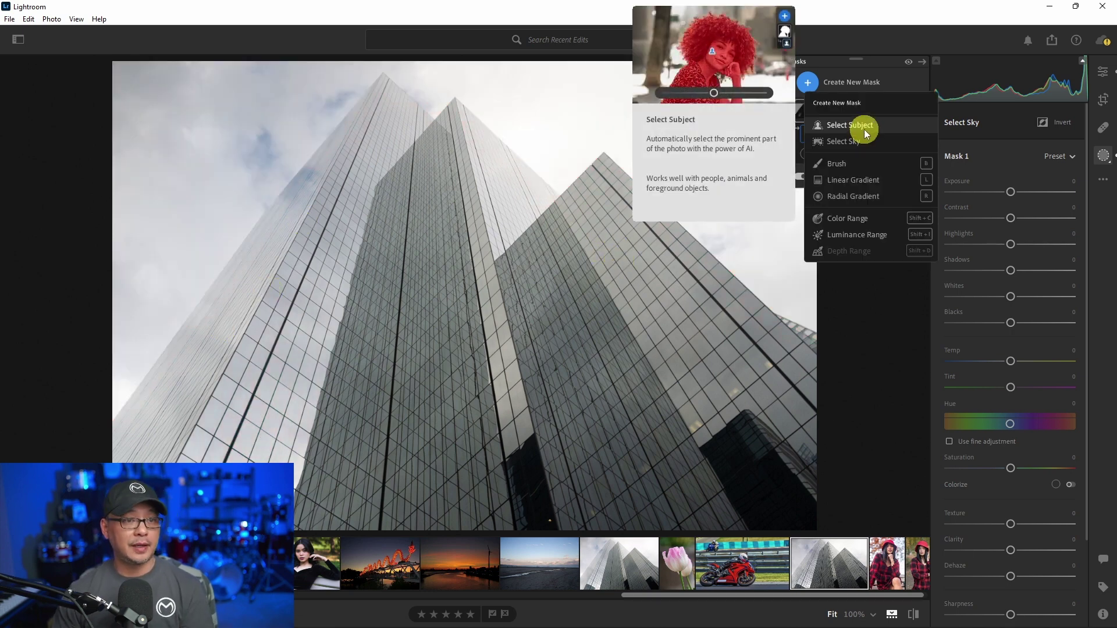
{"action": "left_click", "coordinate": [864, 129]}
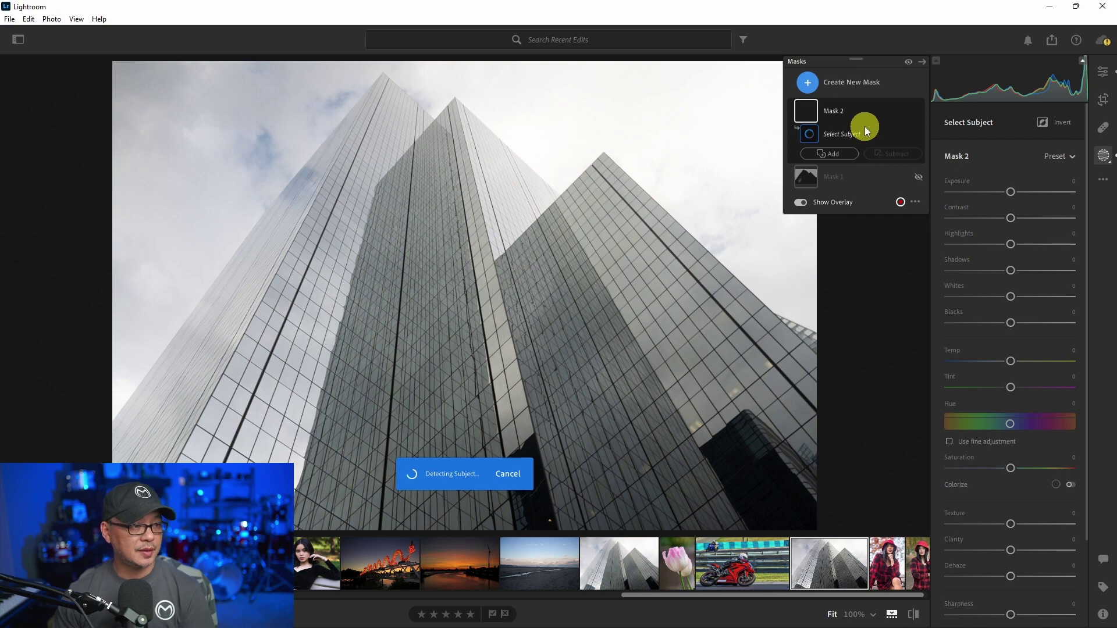
Inspect the mask at 100% along the building peaks and diagonal edges, then fit the view again.
{"action": "left_click", "coordinate": [568, 238]}
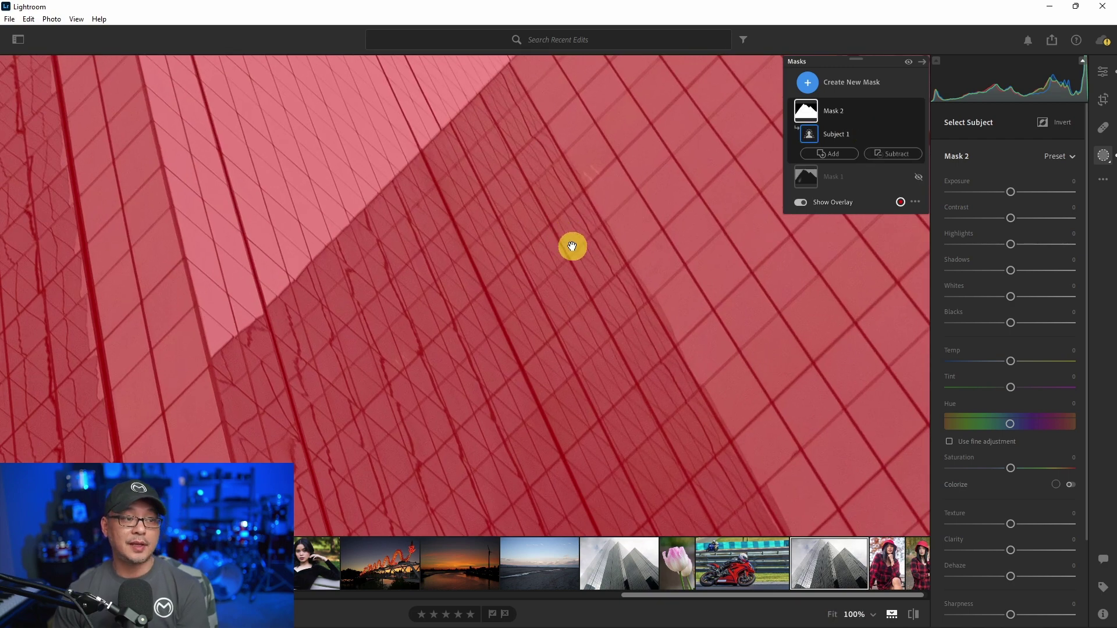
{"action": "left_click", "coordinate": [598, 196]}
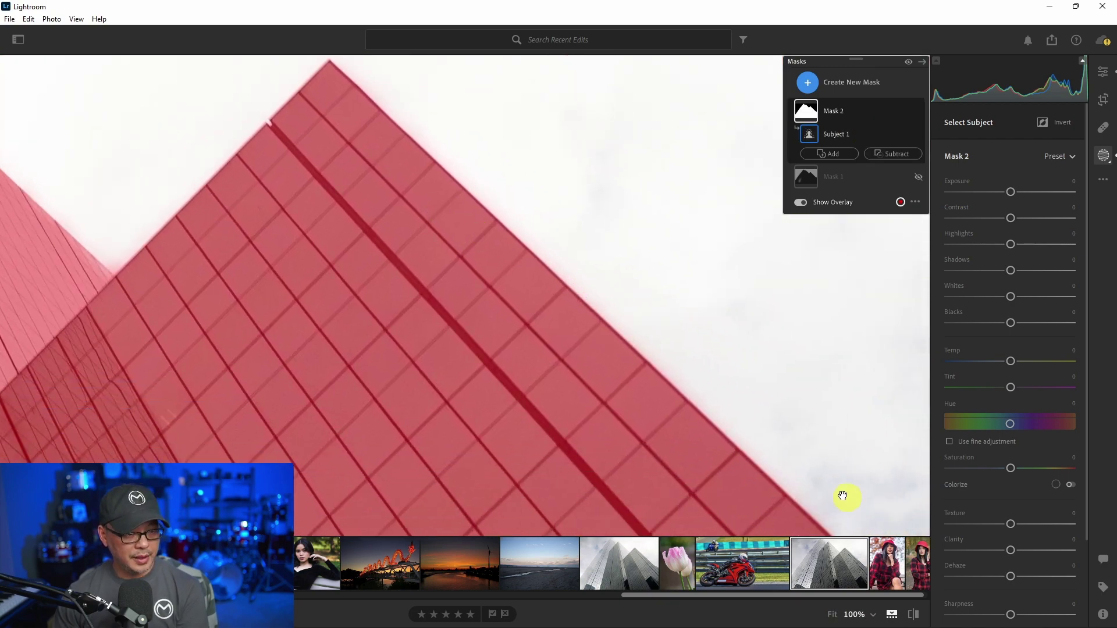
{"action": "left_click", "coordinate": [322, 334]}
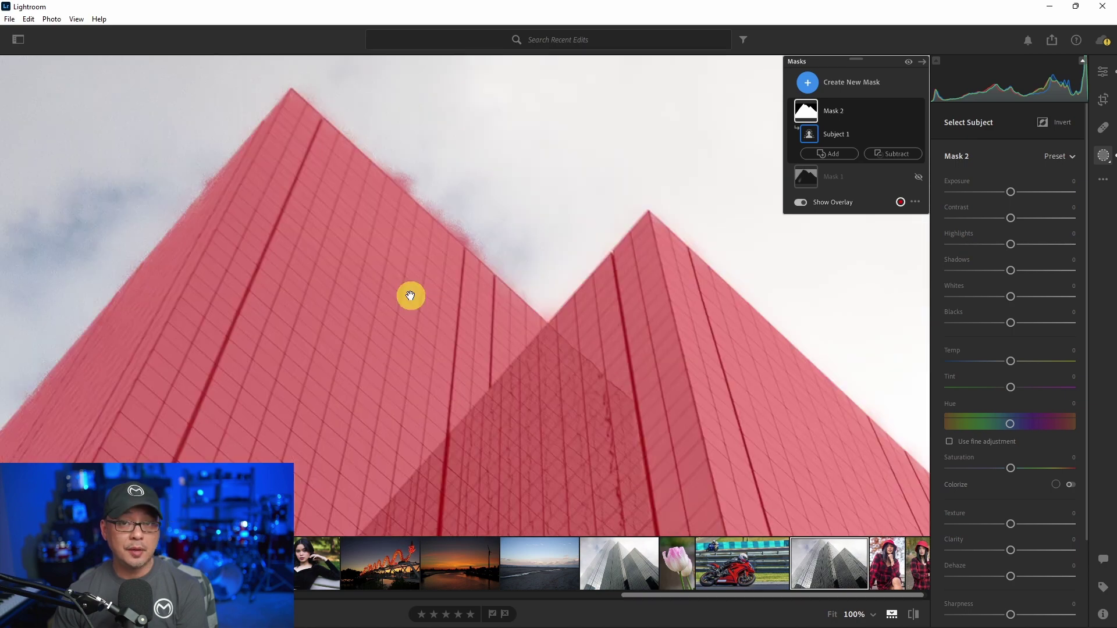
{"action": "left_click_drag", "start_coordinate": [410, 296], "coordinate": [413, 272]}
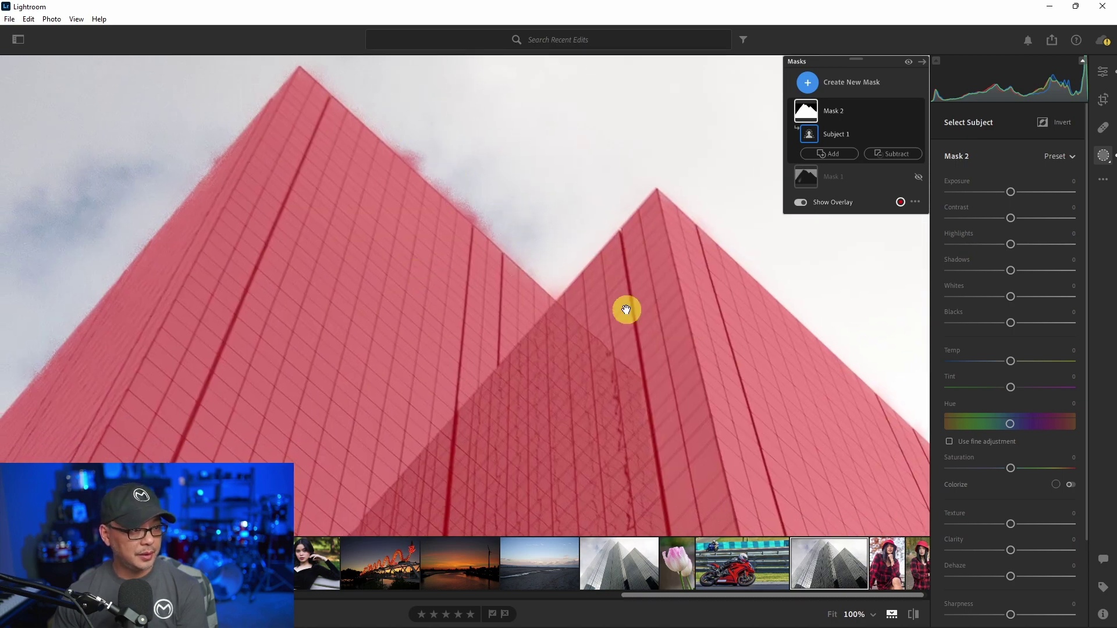
{"action": "left_click_drag", "start_coordinate": [180, 386], "coordinate": [628, 58]}
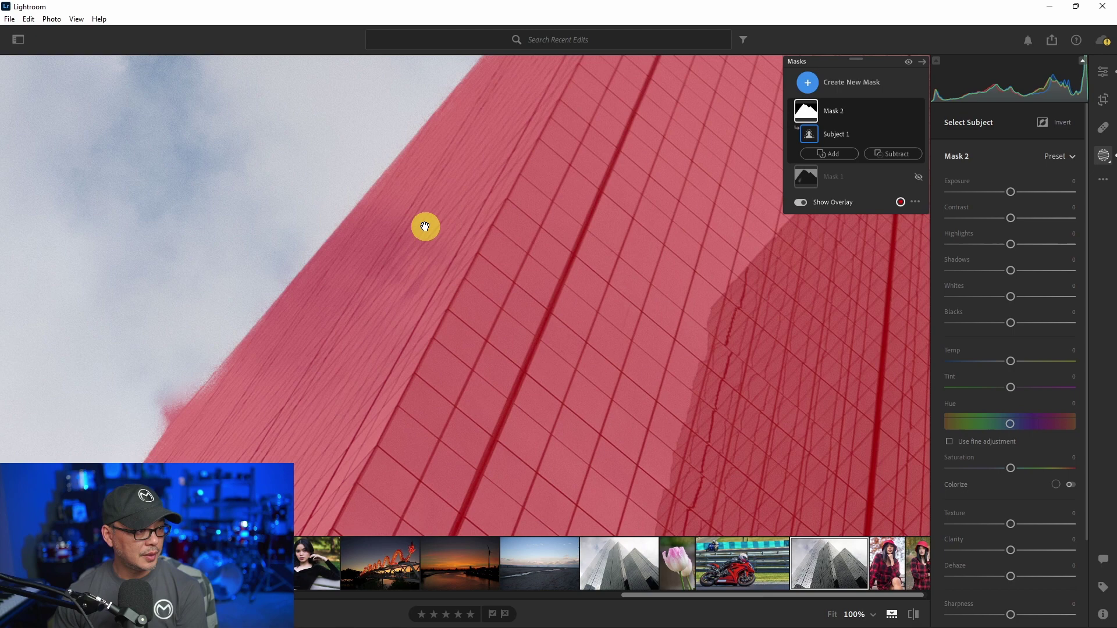
{"action": "left_click_drag", "start_coordinate": [425, 227], "coordinate": [463, 281]}
{"action": "left_click", "coordinate": [463, 282]}
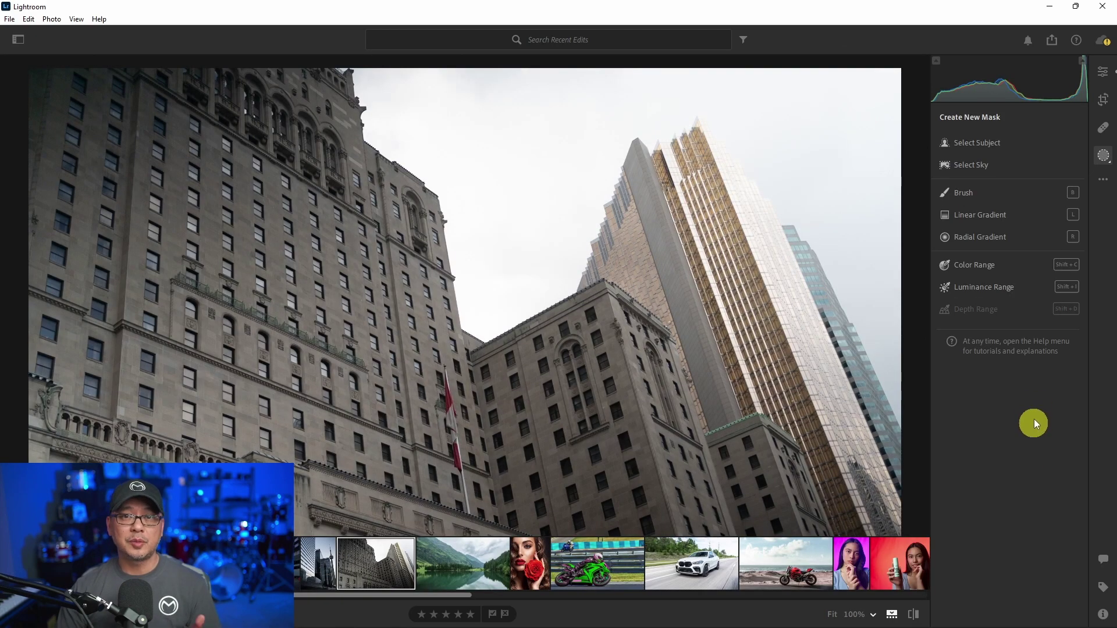
On the city photo add Select Sky and subject masks, then a Color Range mask sampled from the stone.
{"action": "left_click", "coordinate": [1002, 159]}
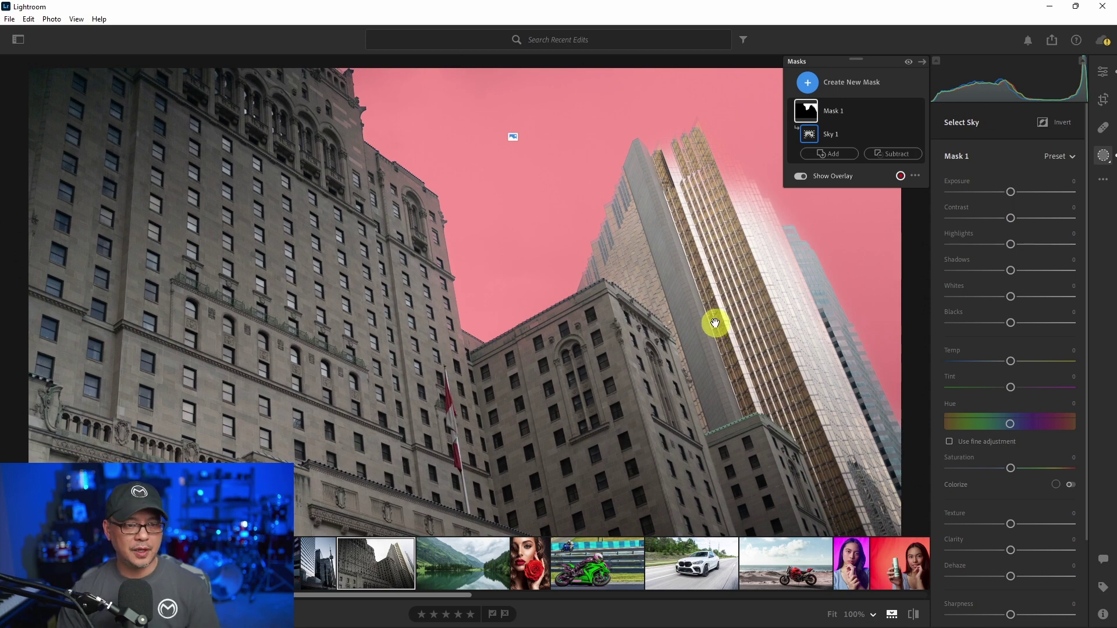
{"action": "left_click", "coordinate": [807, 82]}
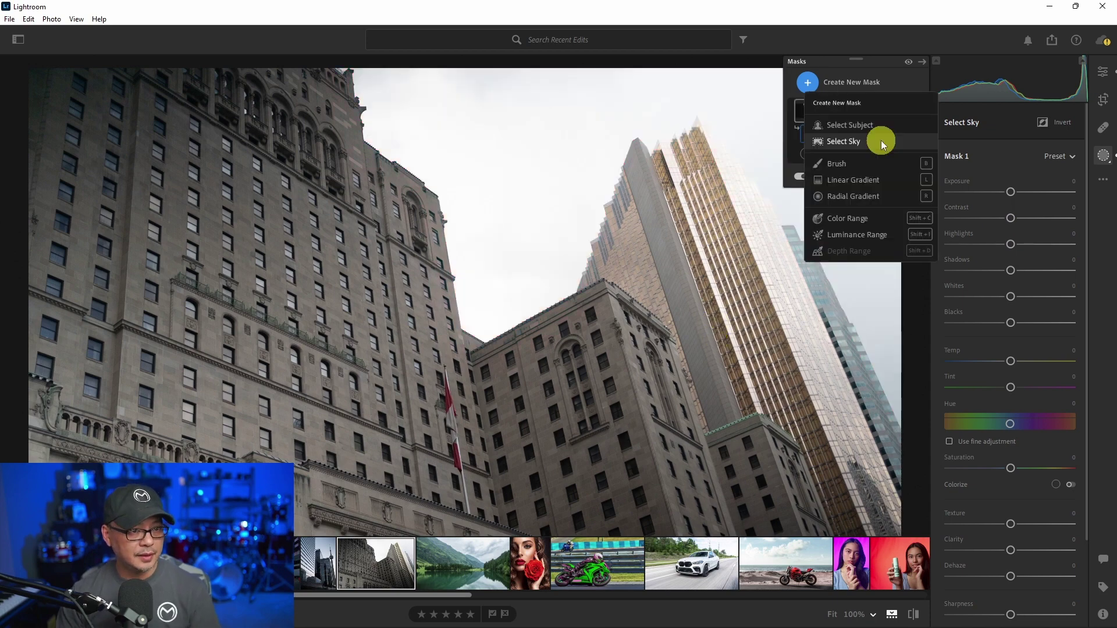
{"action": "left_click", "coordinate": [882, 132]}
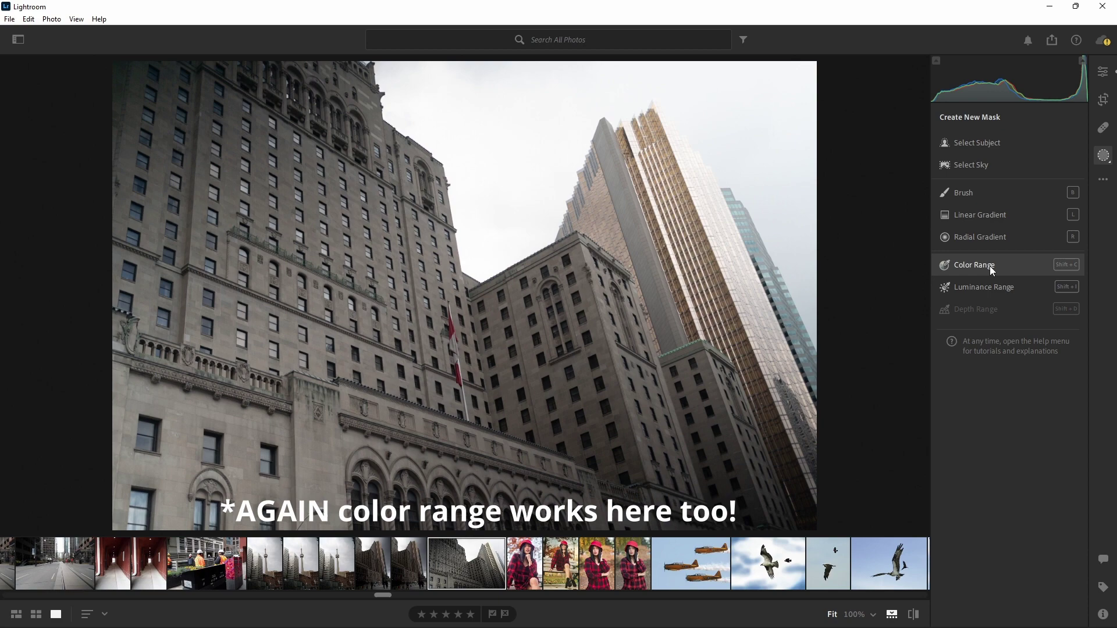
{"action": "left_click", "coordinate": [989, 267]}
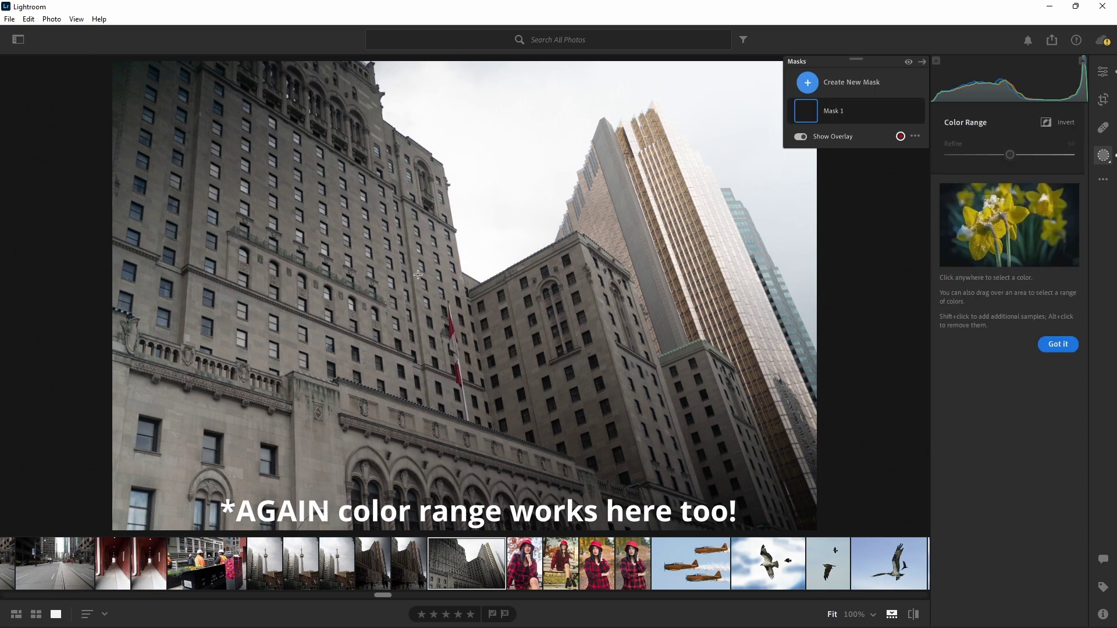
{"action": "left_click", "coordinate": [213, 203]}
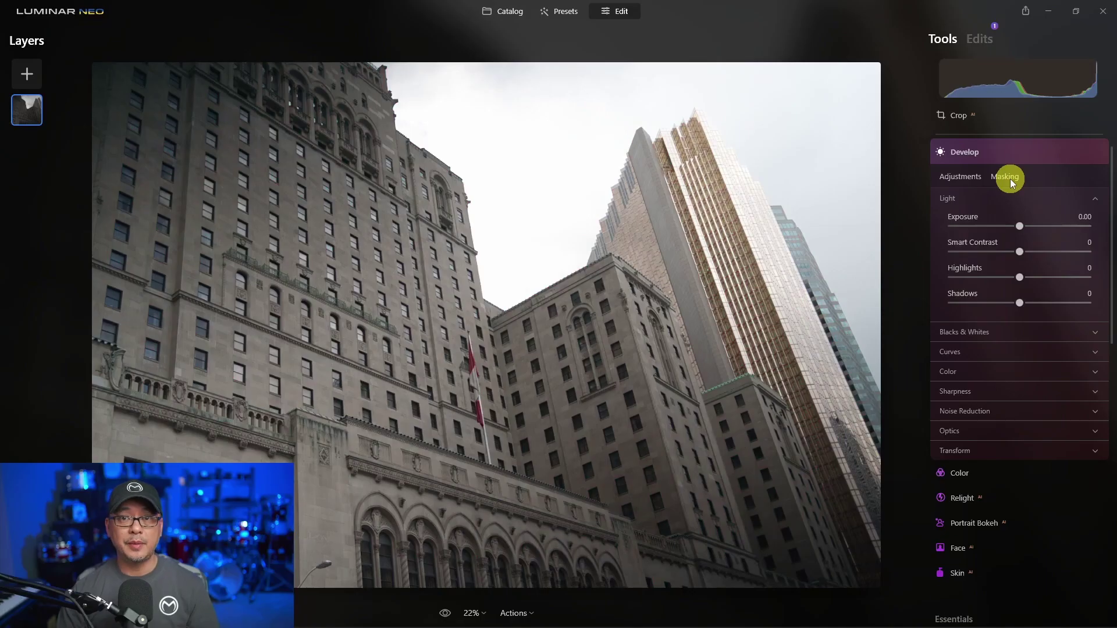
Apply the AI Sky mask to the city photo and check its edge along the tall building.
{"action": "left_click", "coordinate": [1009, 179]}
{"action": "left_click", "coordinate": [983, 251]}
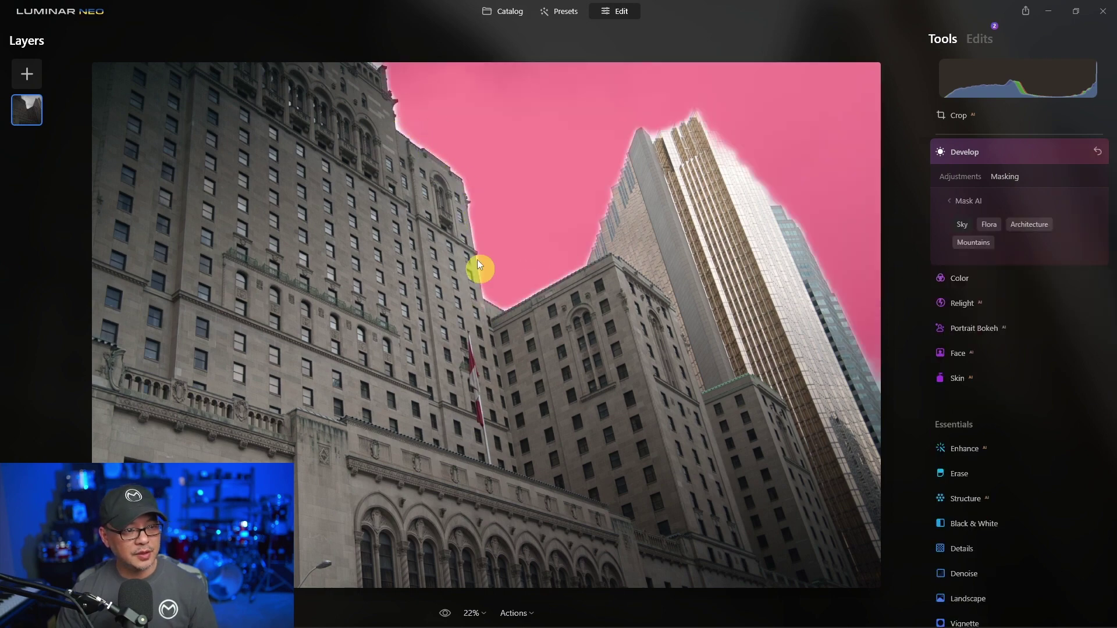
{"action": "scroll", "coordinate": [470, 238], "scroll_direction": "up", "scroll_amount": 3}
{"action": "left_click_drag", "start_coordinate": [452, 174], "coordinate": [454, 325]}
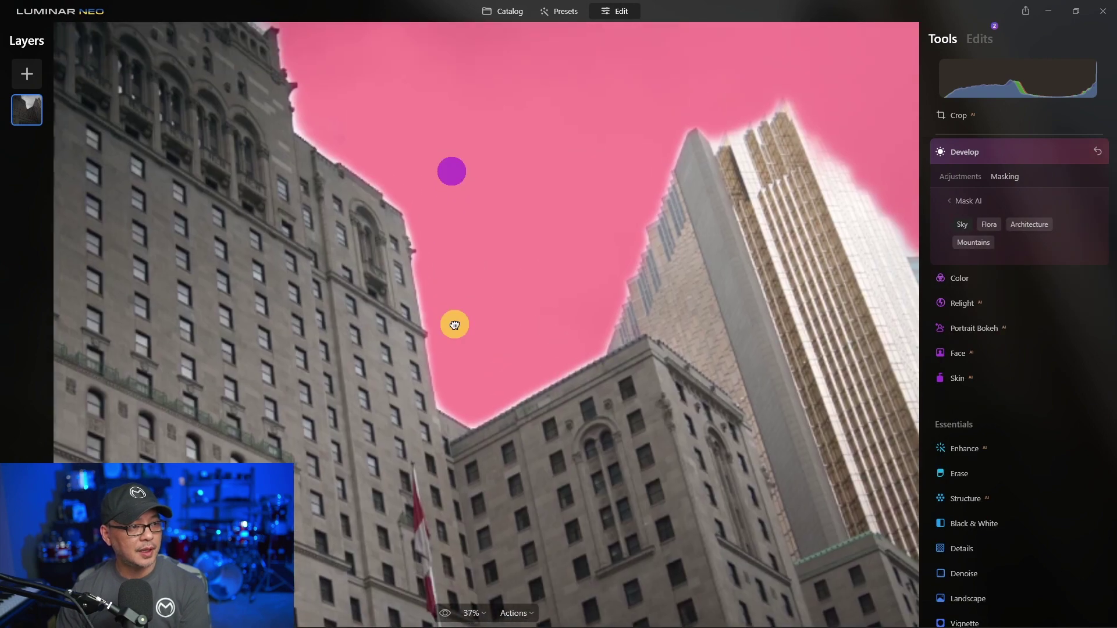
{"action": "left_click_drag", "start_coordinate": [776, 220], "coordinate": [611, 220]}
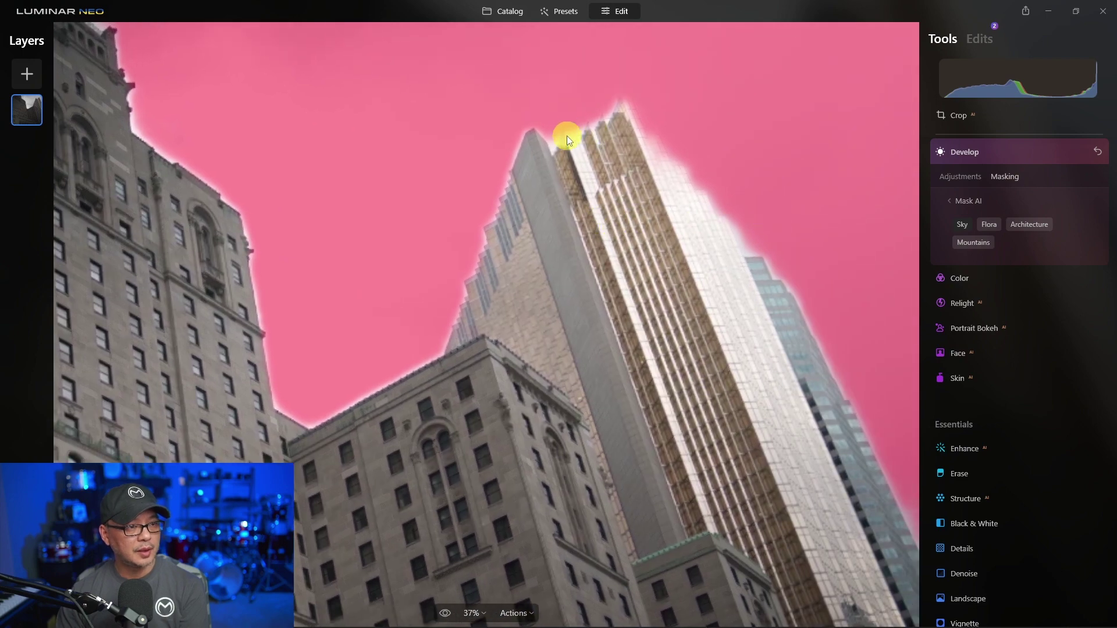
{"action": "left_click_drag", "start_coordinate": [766, 355], "coordinate": [668, 200]}
{"action": "scroll", "coordinate": [697, 210], "scroll_direction": "down", "scroll_amount": 3}
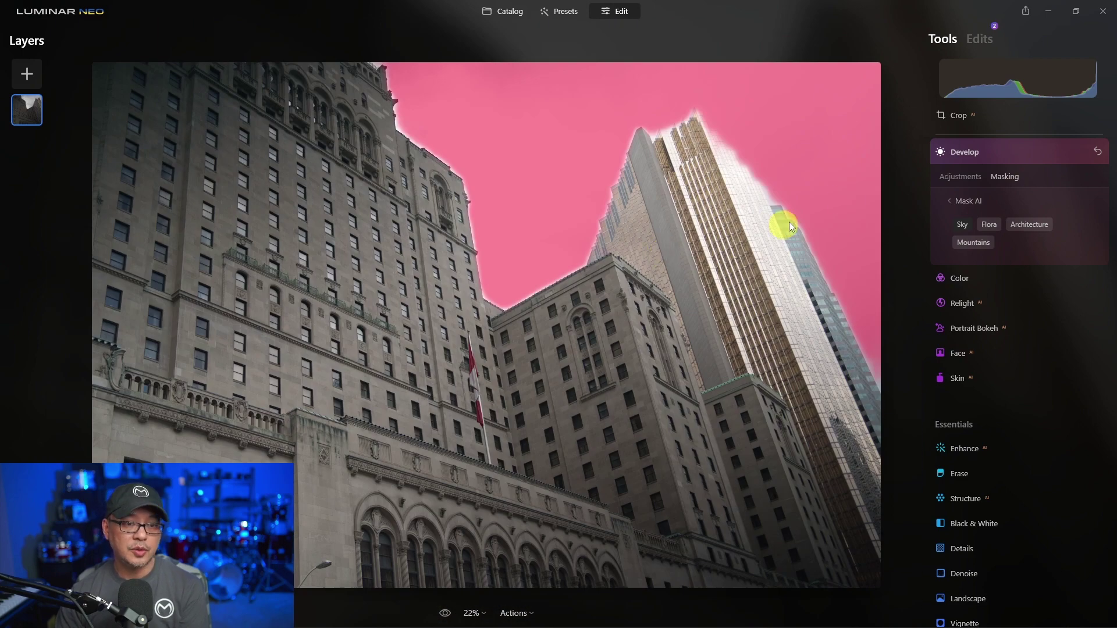
Replace the sky mask with the Architecture AI mask and zoom in on the building edges.
{"action": "left_click", "coordinate": [960, 224]}
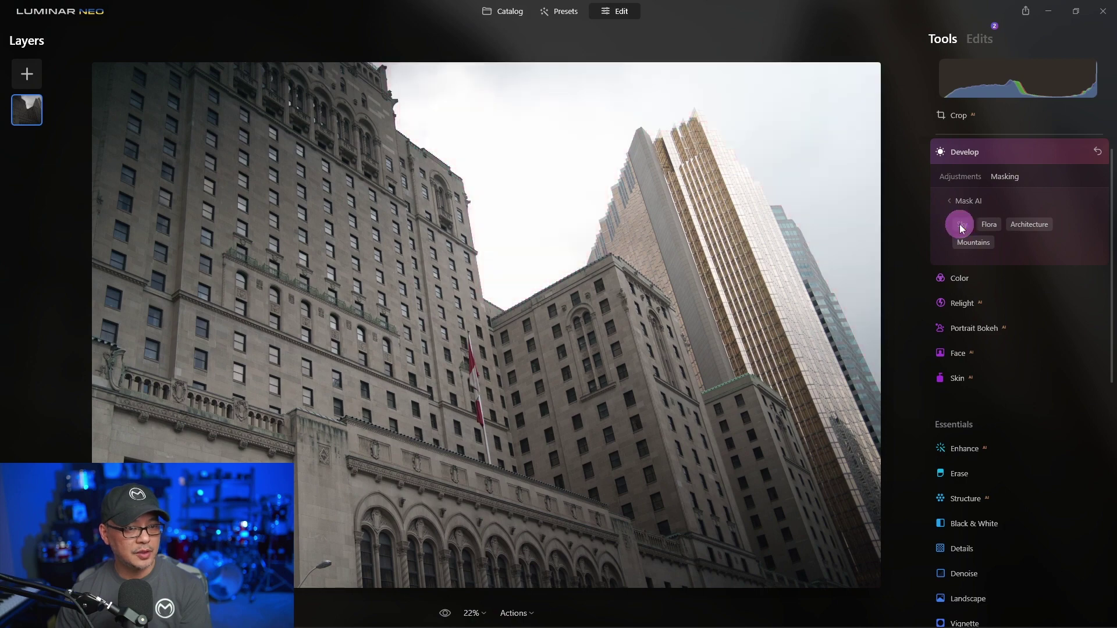
{"action": "left_click", "coordinate": [1030, 226]}
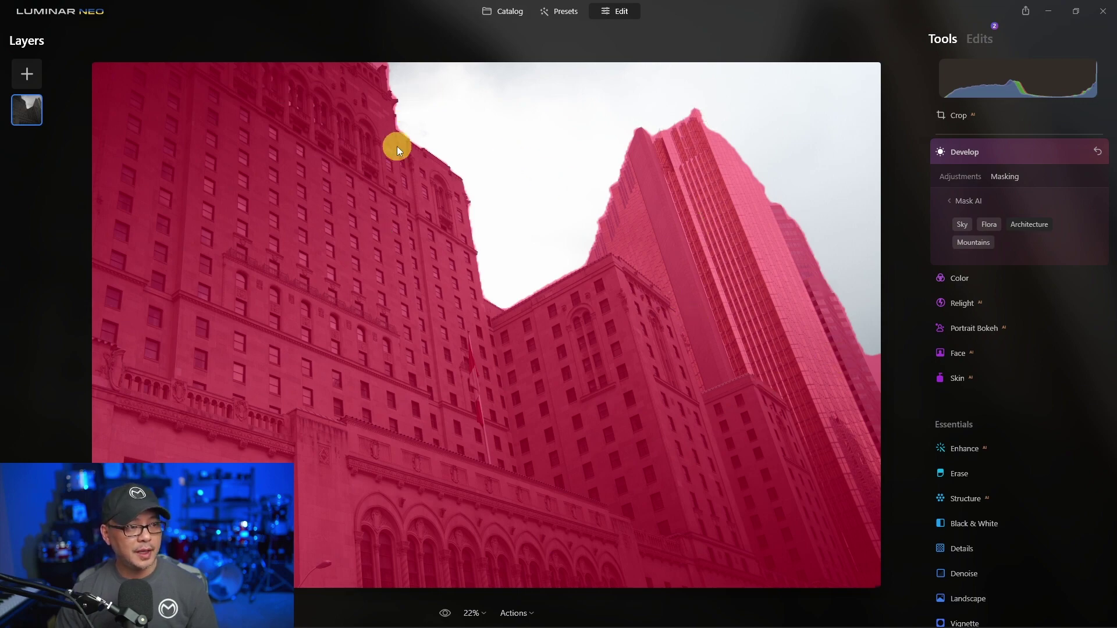
{"action": "scroll", "coordinate": [447, 156], "scroll_direction": "up", "scroll_amount": 3}
{"action": "scroll", "coordinate": [447, 161], "scroll_direction": "up", "scroll_amount": 2}
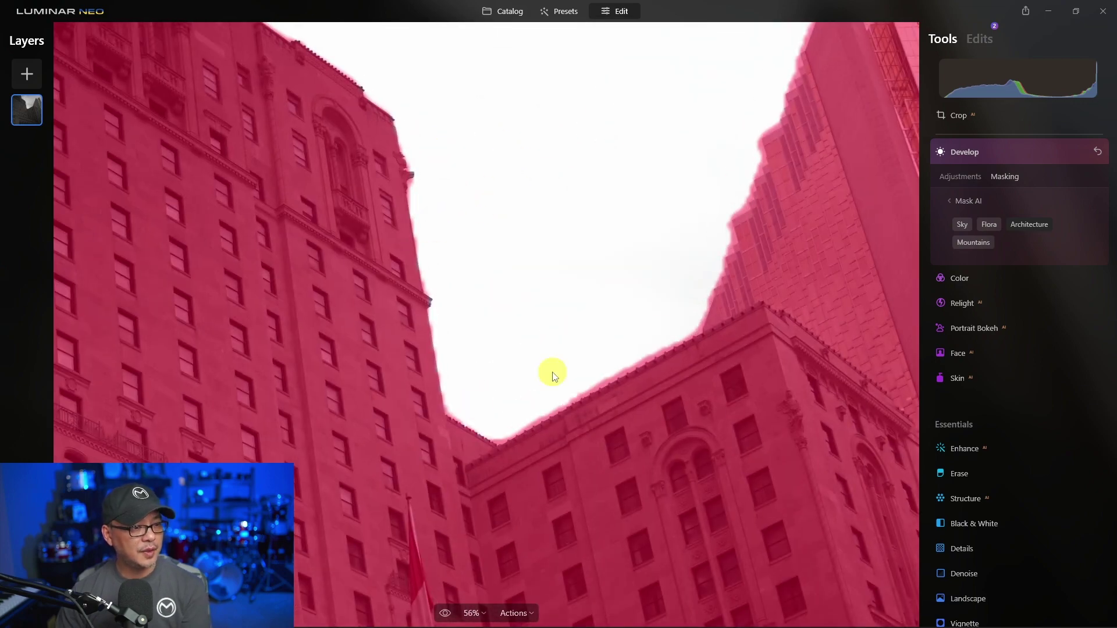
{"action": "left_click_drag", "start_coordinate": [782, 177], "coordinate": [721, 341]}
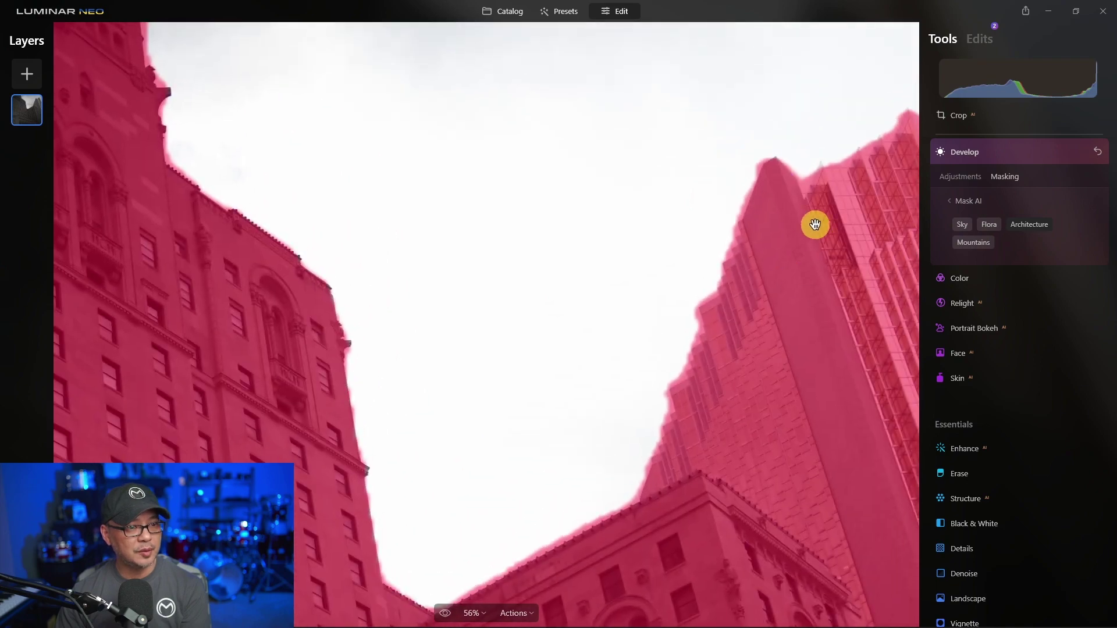
{"action": "left_click_drag", "start_coordinate": [808, 227], "coordinate": [613, 244]}
{"action": "scroll", "coordinate": [487, 404], "scroll_direction": "down", "scroll_amount": 5}
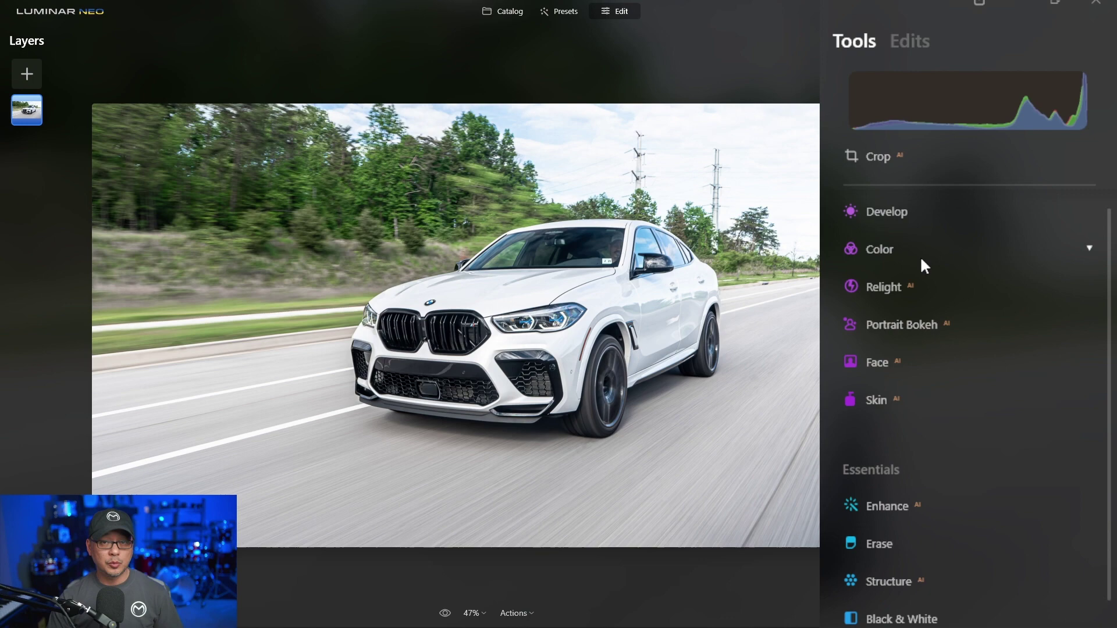
Apply the Transport AI mask to the white SUV under the Color tool, then zoom in to check it.
{"action": "left_click", "coordinate": [922, 248]}
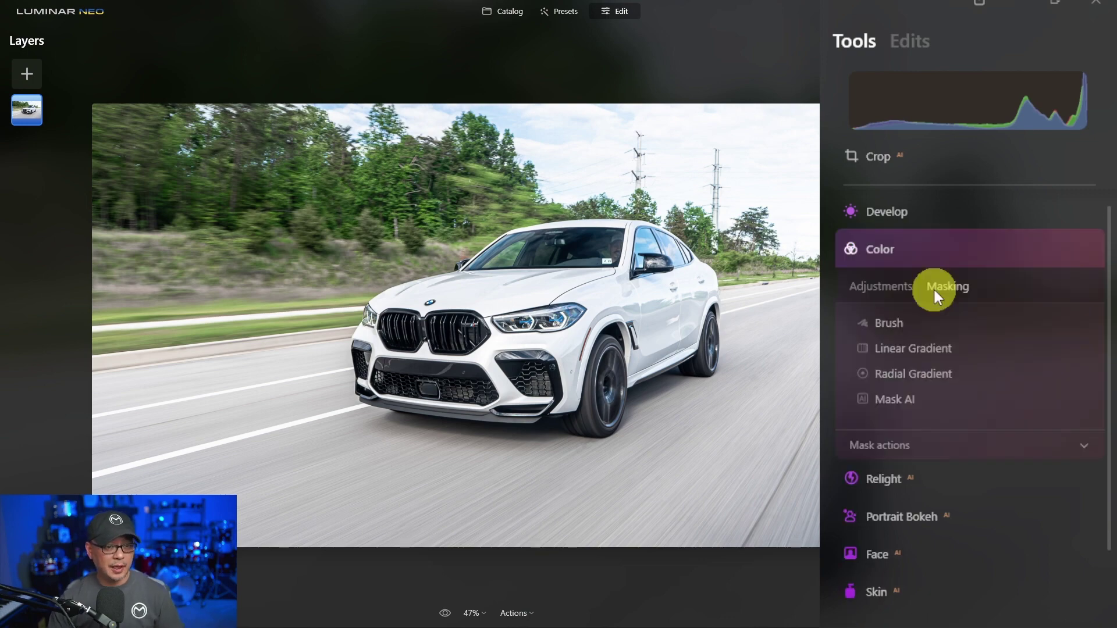
{"action": "left_click", "coordinate": [946, 398]}
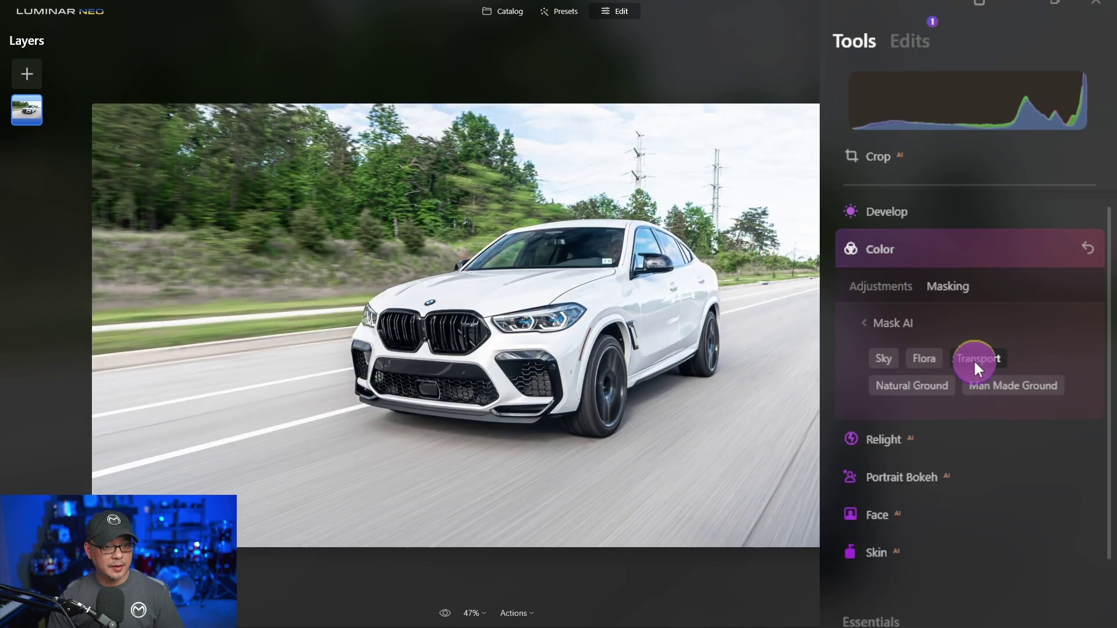
{"action": "left_click", "coordinate": [974, 359]}
{"action": "scroll", "coordinate": [682, 378], "scroll_direction": "up", "scroll_amount": 2}
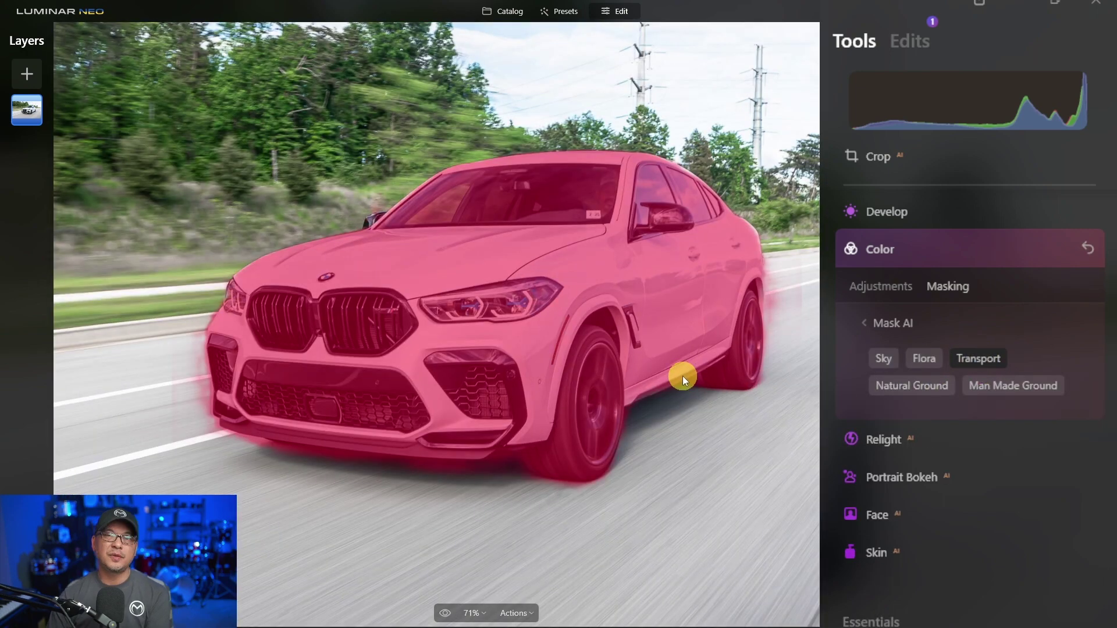
{"action": "scroll", "coordinate": [682, 376], "scroll_direction": "up", "scroll_amount": 1}
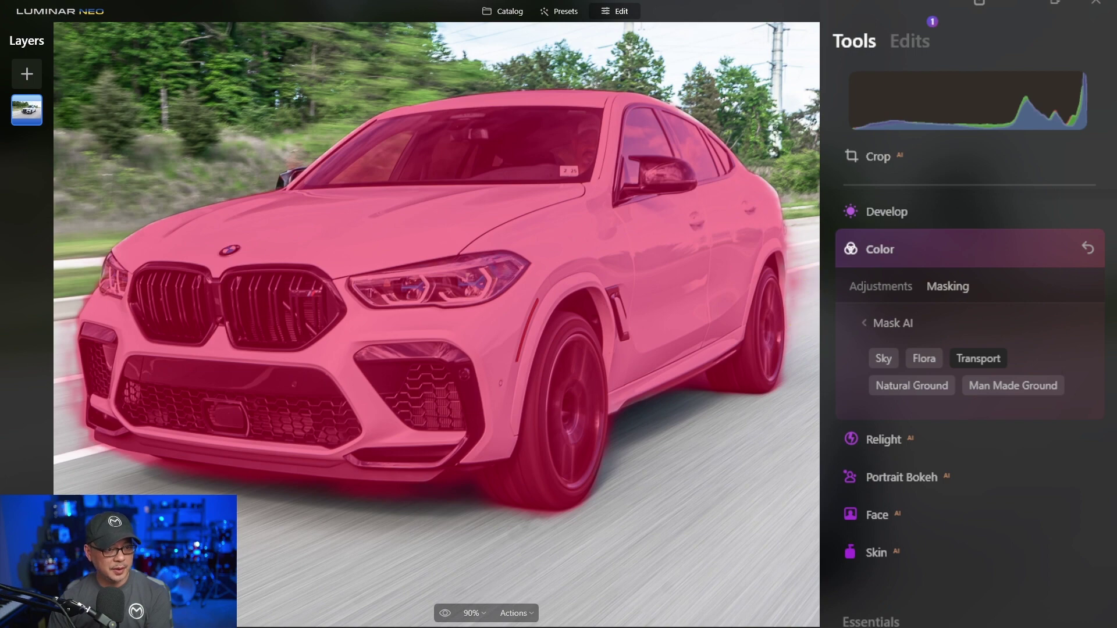
{"action": "scroll", "coordinate": [703, 438], "scroll_direction": "left", "scroll_amount": 3}
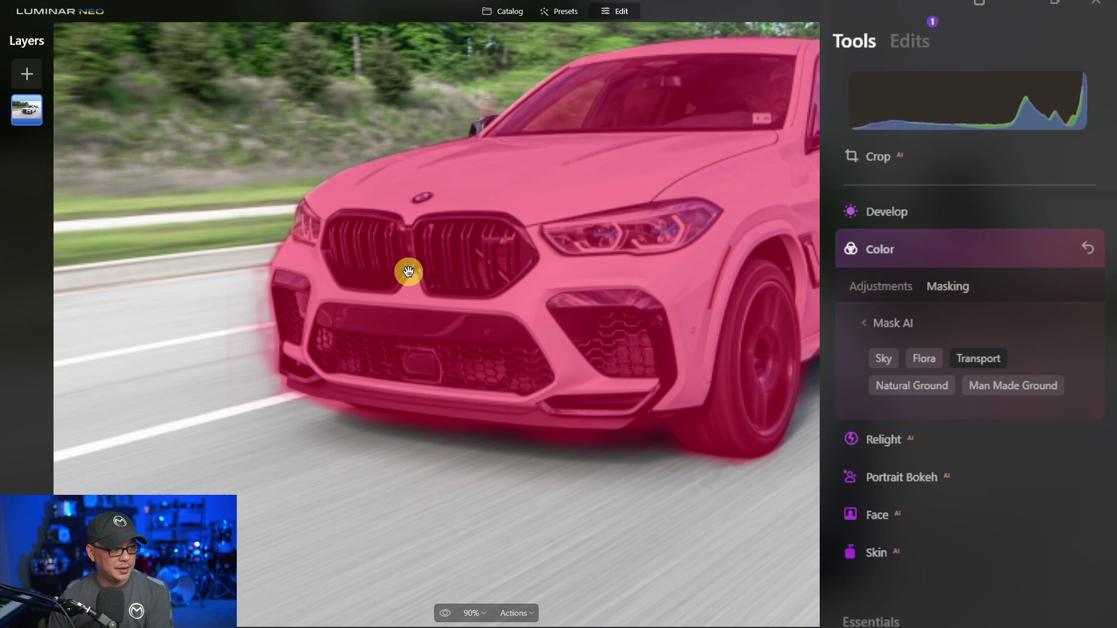
{"action": "left_click_drag", "start_coordinate": [407, 269], "coordinate": [424, 378]}
{"action": "scroll", "coordinate": [578, 284], "scroll_direction": "down", "scroll_amount": 2}
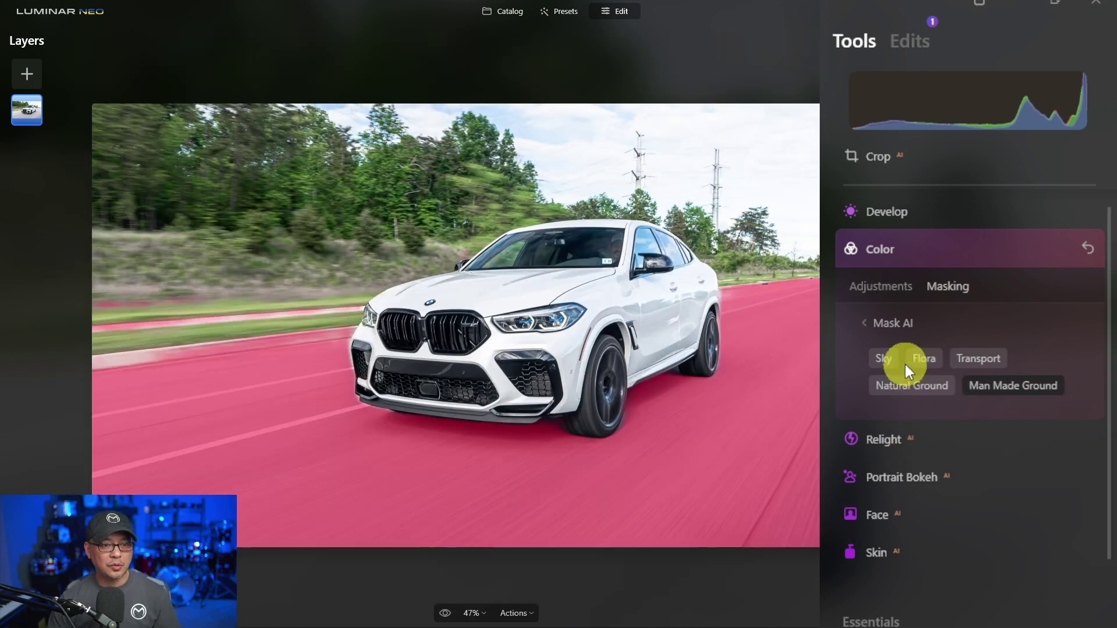
Select Transport and deselect Man Made Ground so only the white SUV is masked.
{"action": "left_click", "coordinate": [980, 356]}
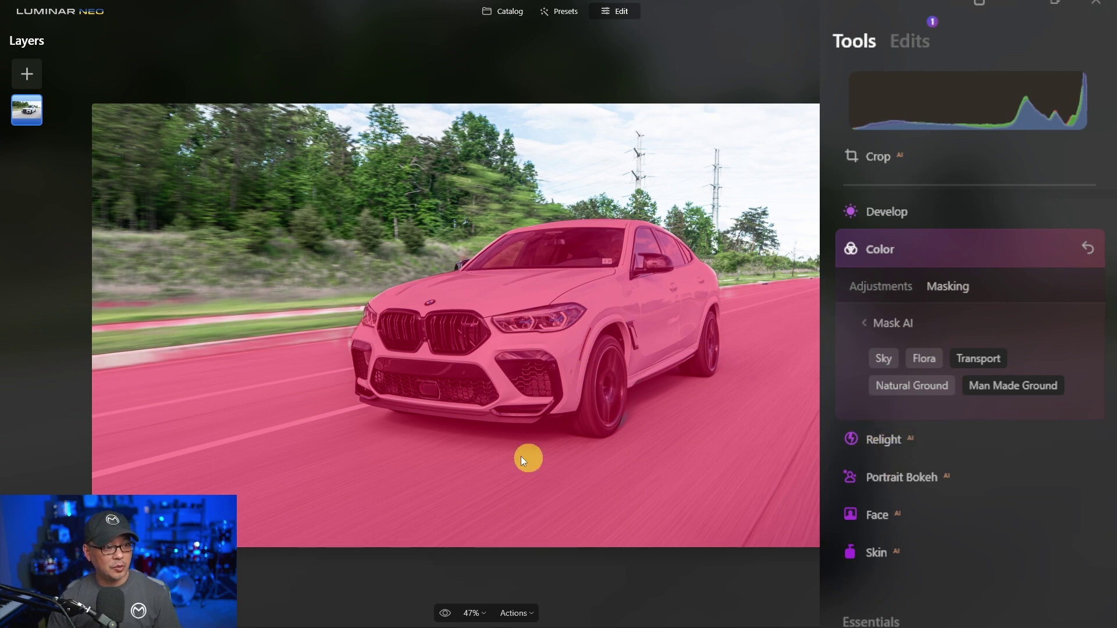
{"action": "left_click", "coordinate": [1015, 384]}
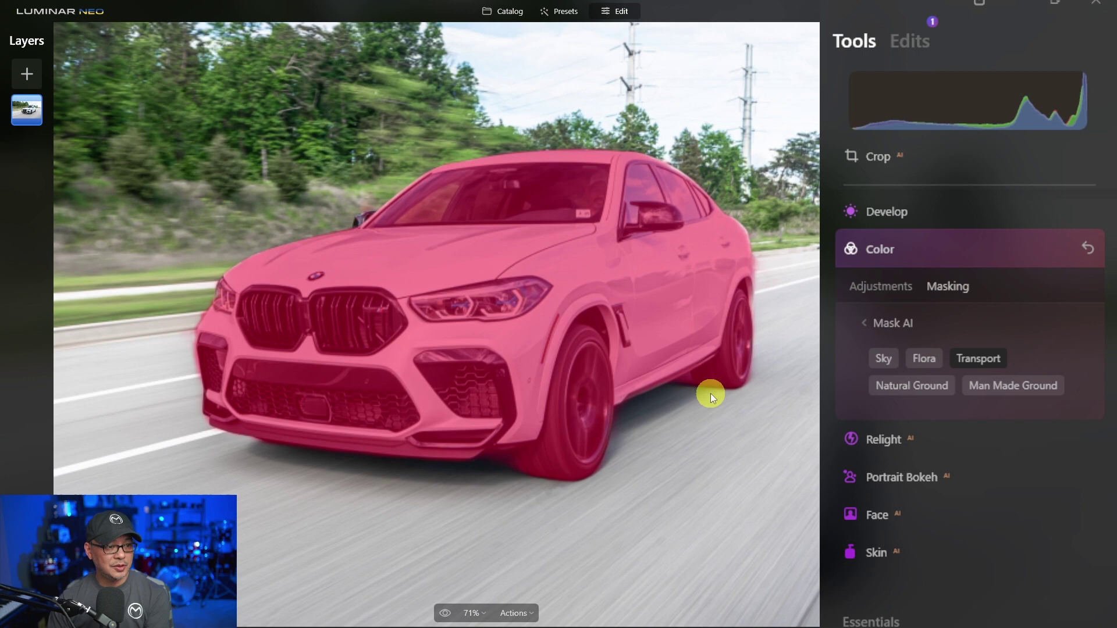
{"action": "scroll", "coordinate": [711, 394], "scroll_direction": "up", "scroll_amount": 1}
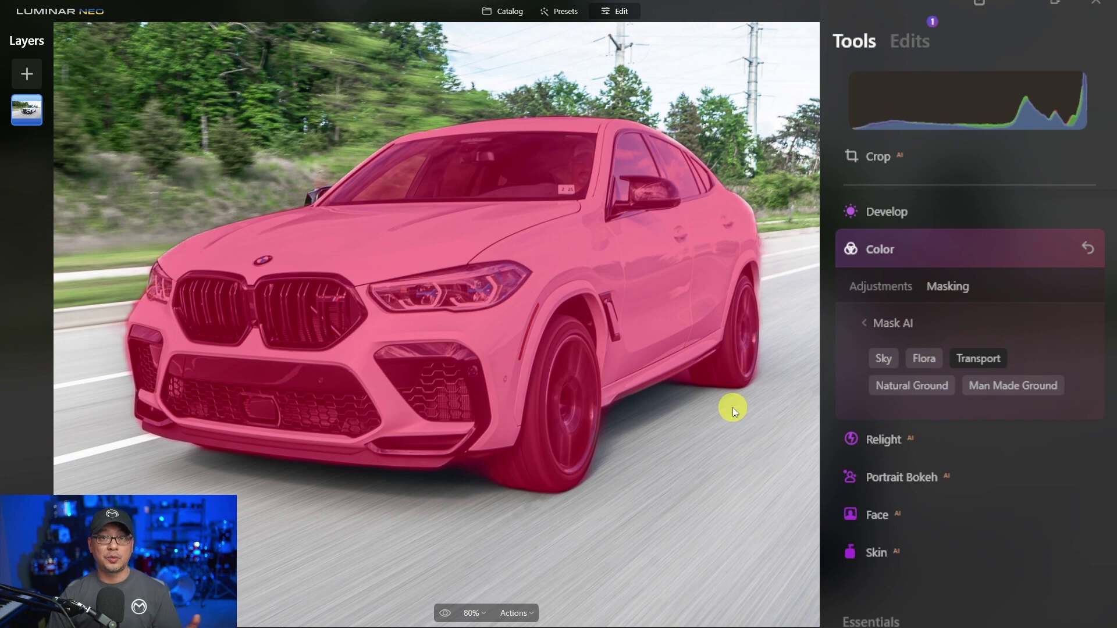
{"action": "scroll", "coordinate": [732, 410], "scroll_direction": "down", "scroll_amount": 3}
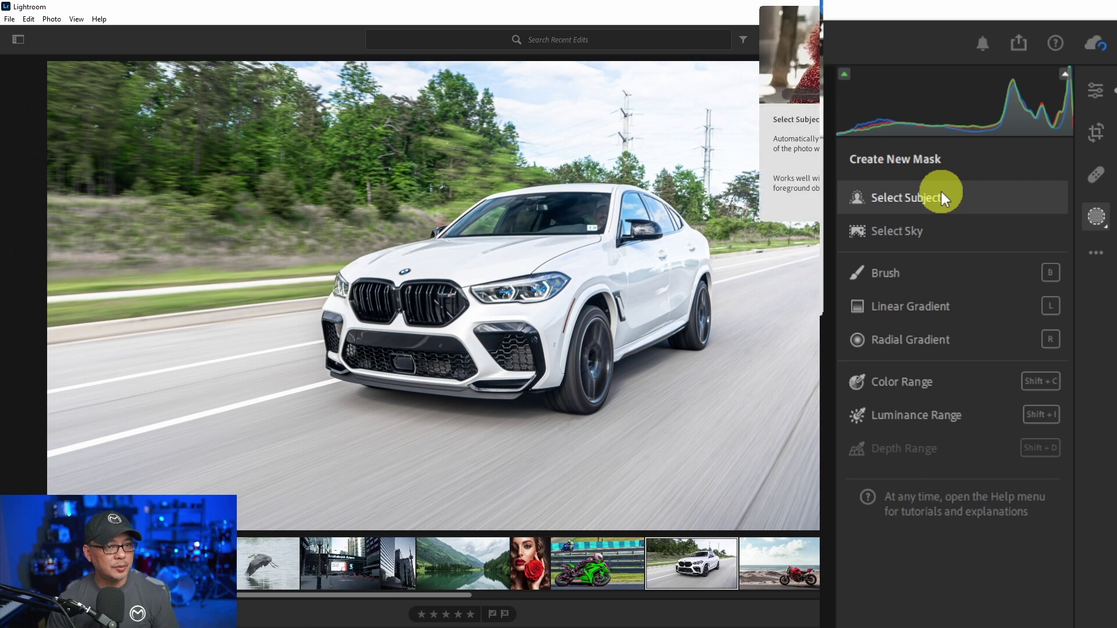
Mask the white SUV with Select Subject and zoom in to inspect the mask.
{"action": "left_click", "coordinate": [940, 198]}
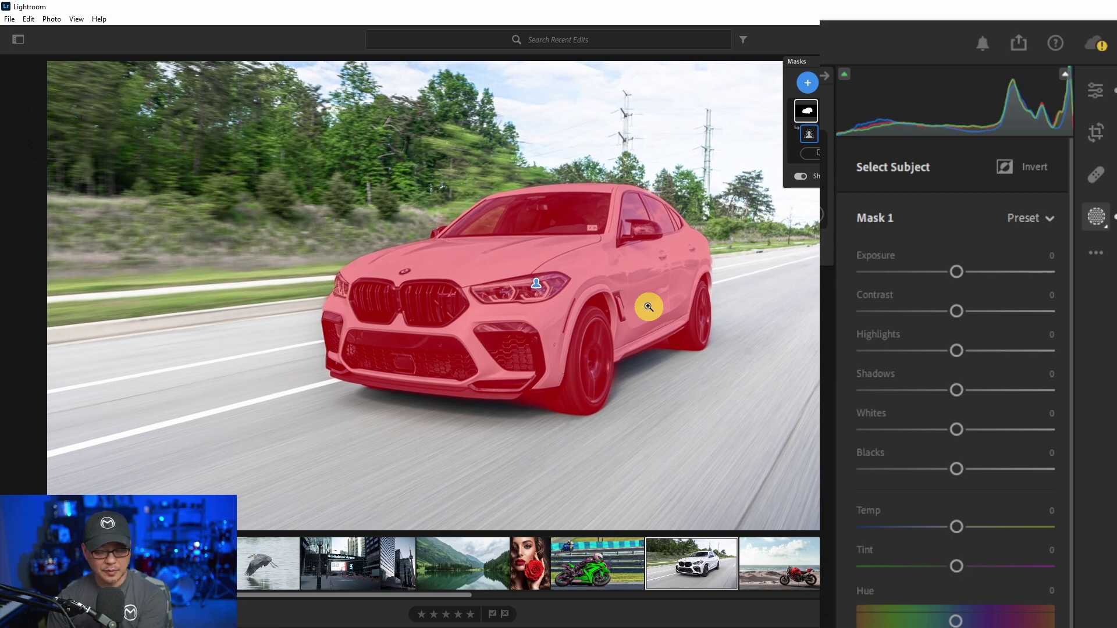
{"action": "left_click", "coordinate": [648, 307]}
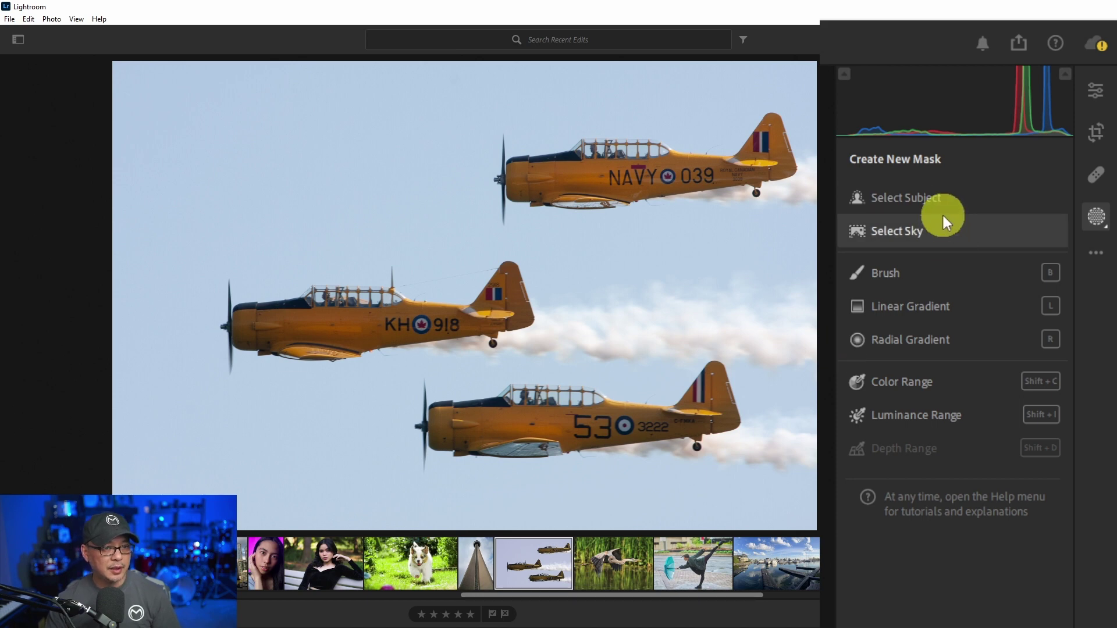
Mask the sky around the planes and set Highlights -31, Contrast +37 and Exposure -2.64.
{"action": "left_click", "coordinate": [941, 232]}
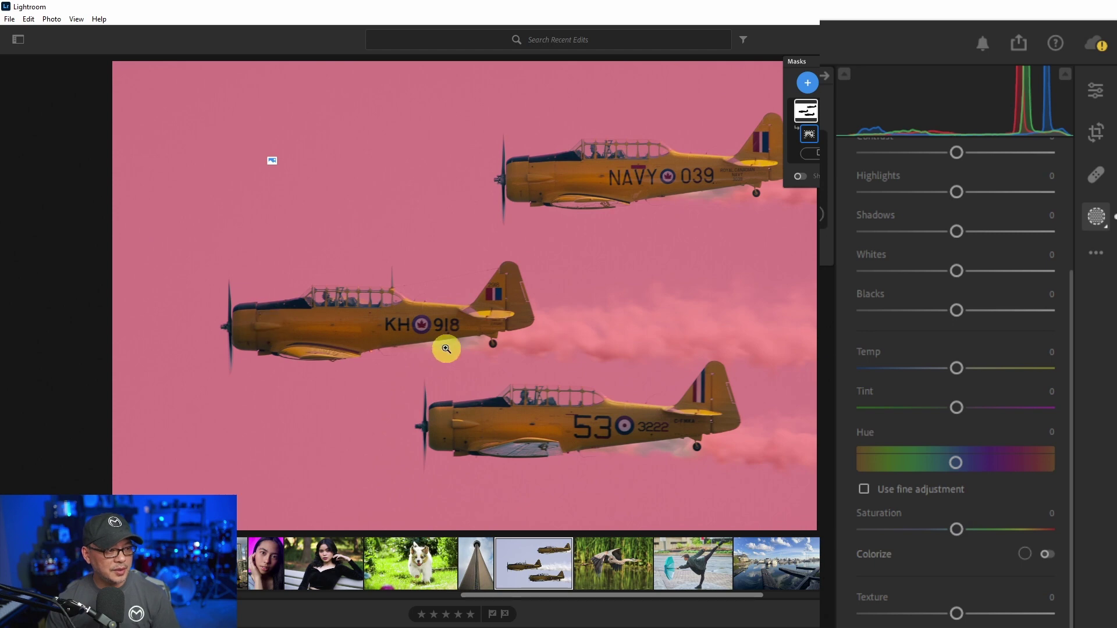
{"action": "scroll", "coordinate": [1009, 269], "scroll_direction": "up", "scroll_amount": 3}
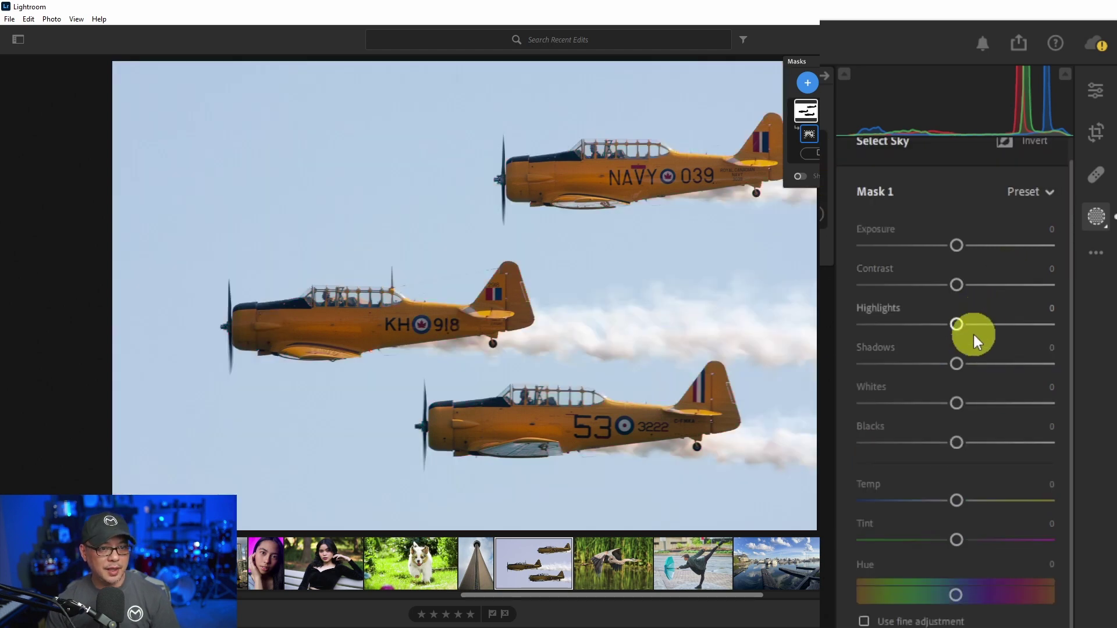
{"action": "left_click_drag", "start_coordinate": [961, 324], "coordinate": [927, 324]}
{"action": "left_click_drag", "start_coordinate": [956, 284], "coordinate": [991, 294]}
{"action": "left_click_drag", "start_coordinate": [950, 248], "coordinate": [900, 246]}
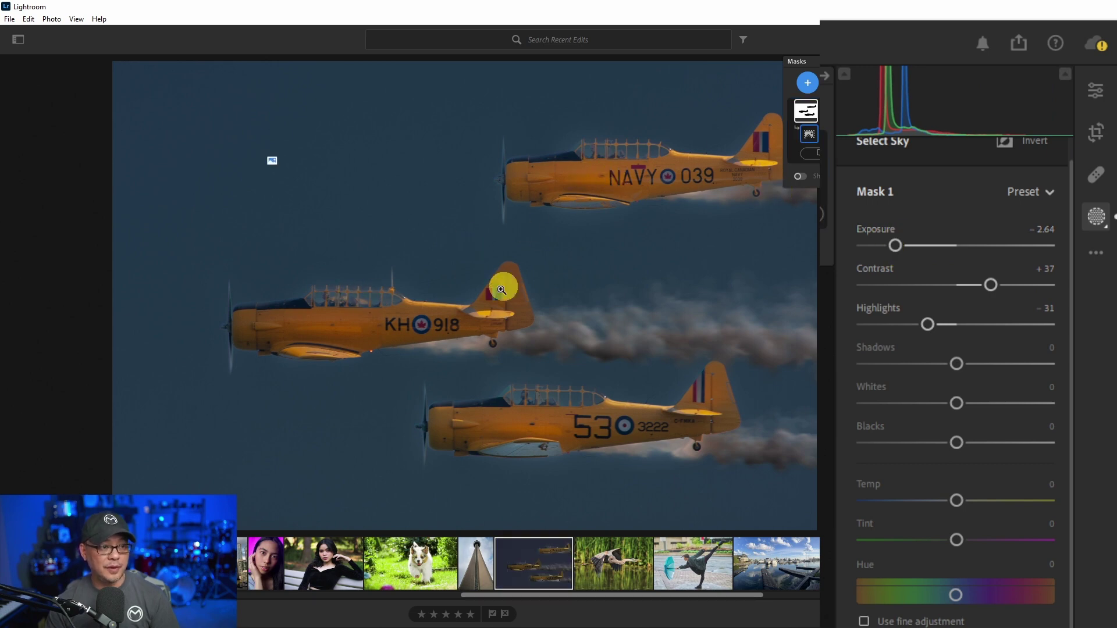
Inspect the sky mask around the KH918 plane up close, then reset Exposure near zero.
{"action": "left_click", "coordinate": [561, 328]}
{"action": "left_click_drag", "start_coordinate": [246, 269], "coordinate": [415, 283]}
{"action": "scroll", "coordinate": [415, 283], "scroll_direction": "up", "scroll_amount": 2}
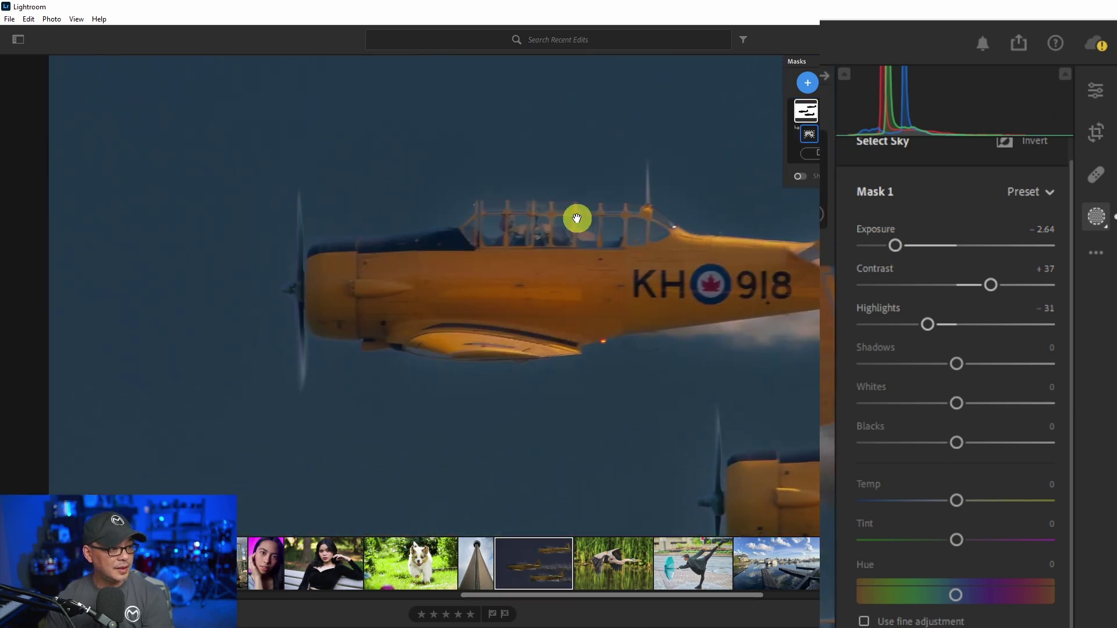
{"action": "scroll", "coordinate": [559, 236], "scroll_direction": "up", "scroll_amount": 2}
{"action": "scroll", "coordinate": [560, 235], "scroll_direction": "up", "scroll_amount": 2}
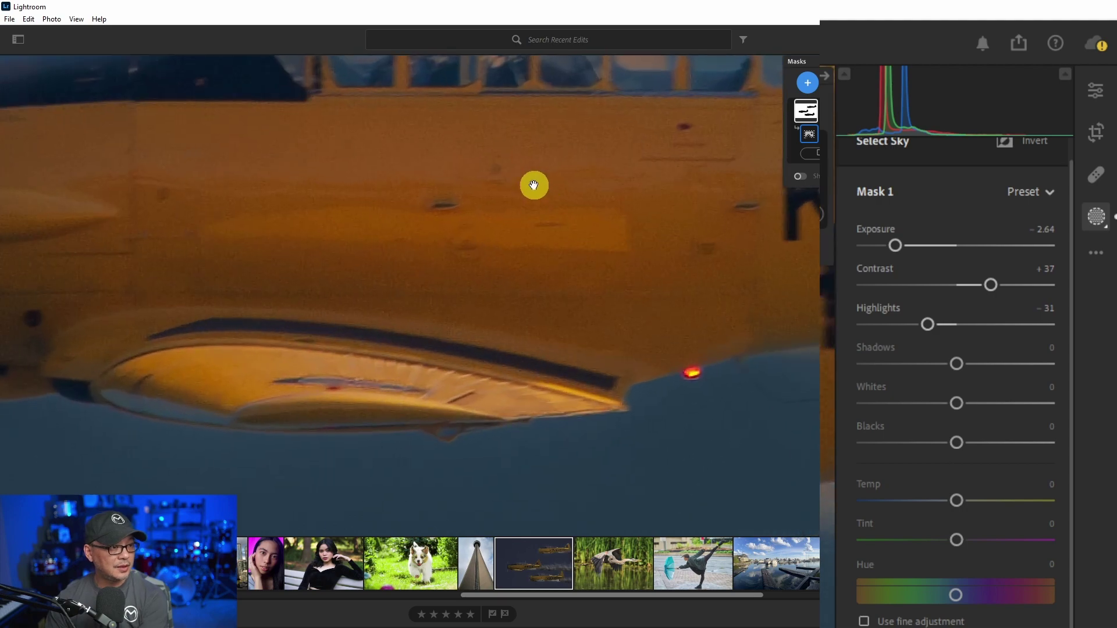
{"action": "left_click_drag", "start_coordinate": [531, 187], "coordinate": [501, 291]}
{"action": "scroll", "coordinate": [486, 212], "scroll_direction": "up", "scroll_amount": 1}
{"action": "left_click_drag", "start_coordinate": [486, 212], "coordinate": [568, 272]}
{"action": "left_click", "coordinate": [568, 272]}
{"action": "left_click", "coordinate": [954, 246]}
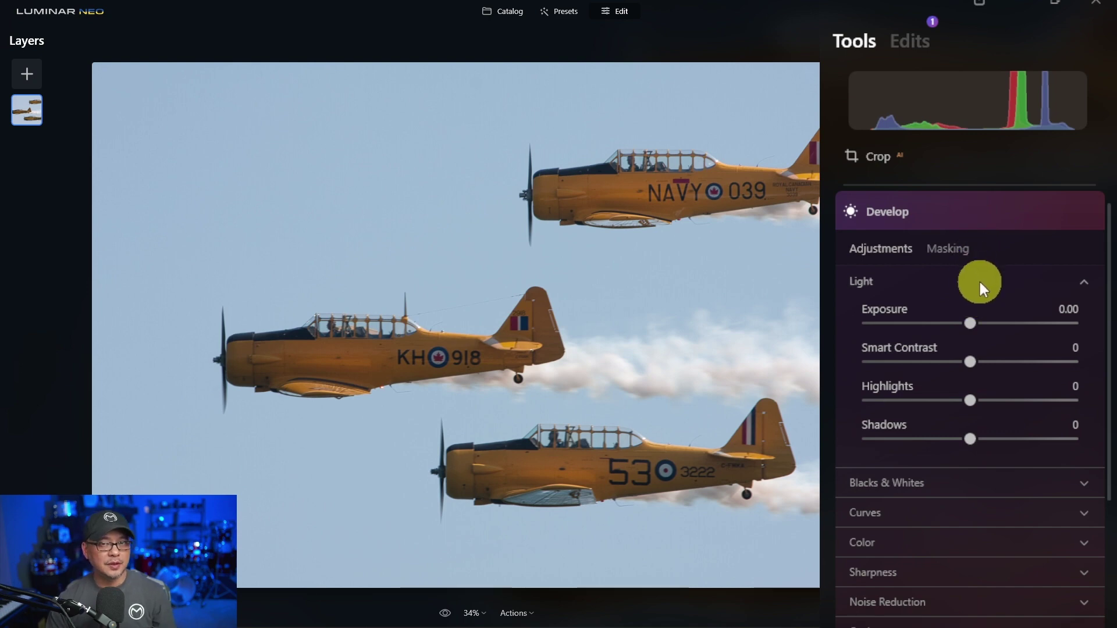
Apply the Transport AI mask to the three planes and zoom to check its coverage.
{"action": "left_click", "coordinate": [969, 250]}
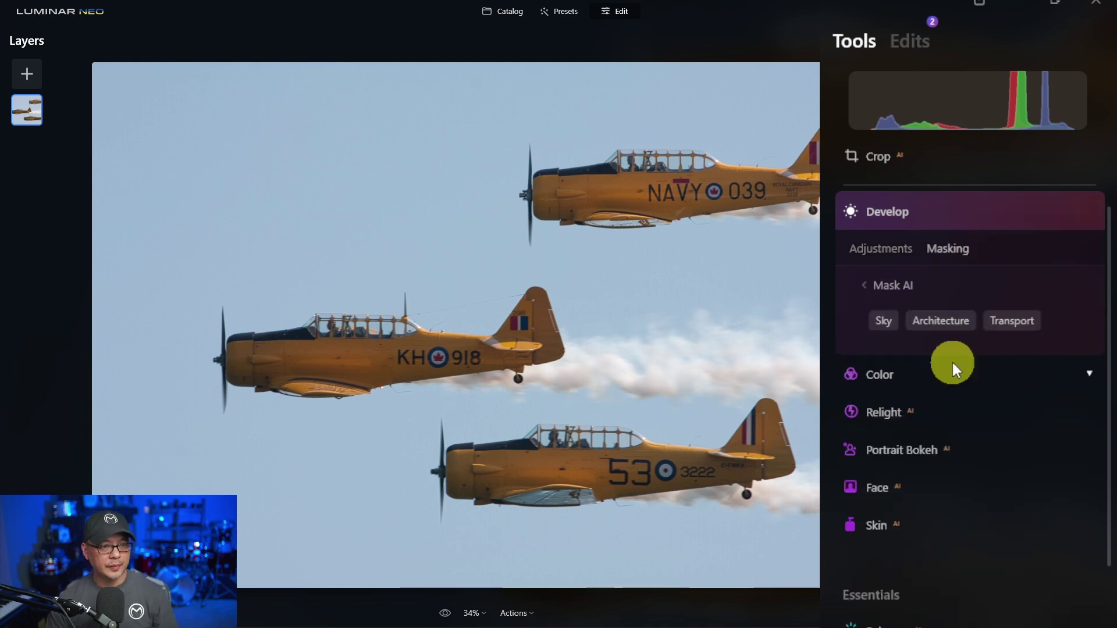
{"action": "left_click", "coordinate": [884, 320]}
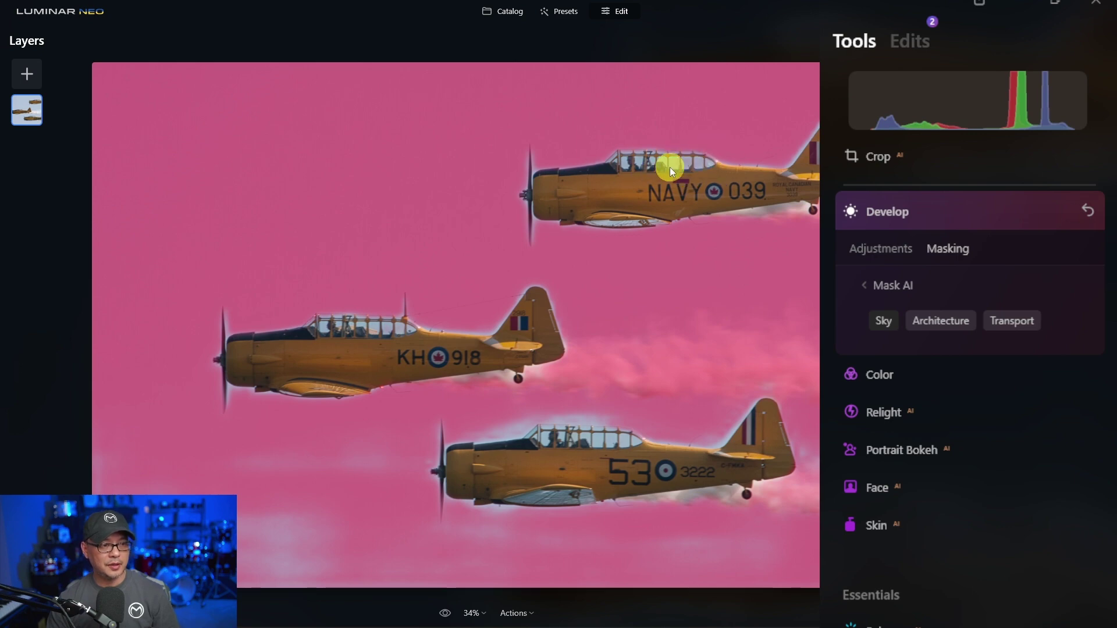
{"action": "left_click", "coordinate": [1035, 321]}
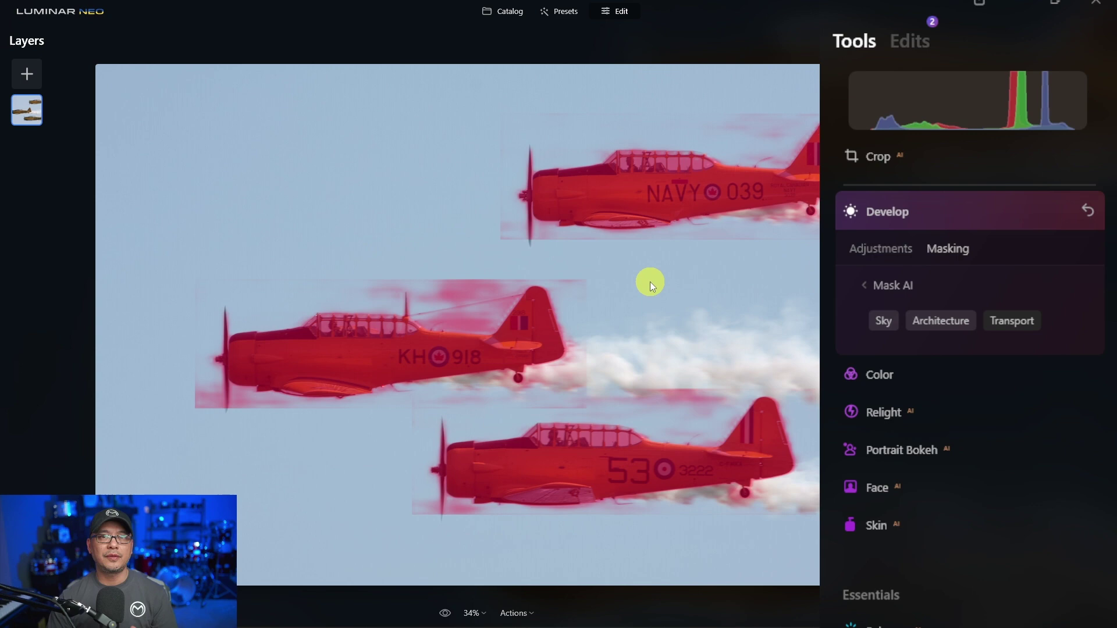
{"action": "scroll", "coordinate": [344, 314], "scroll_direction": "down", "scroll_amount": 2}
{"action": "scroll", "coordinate": [357, 322], "scroll_direction": "up", "scroll_amount": 3}
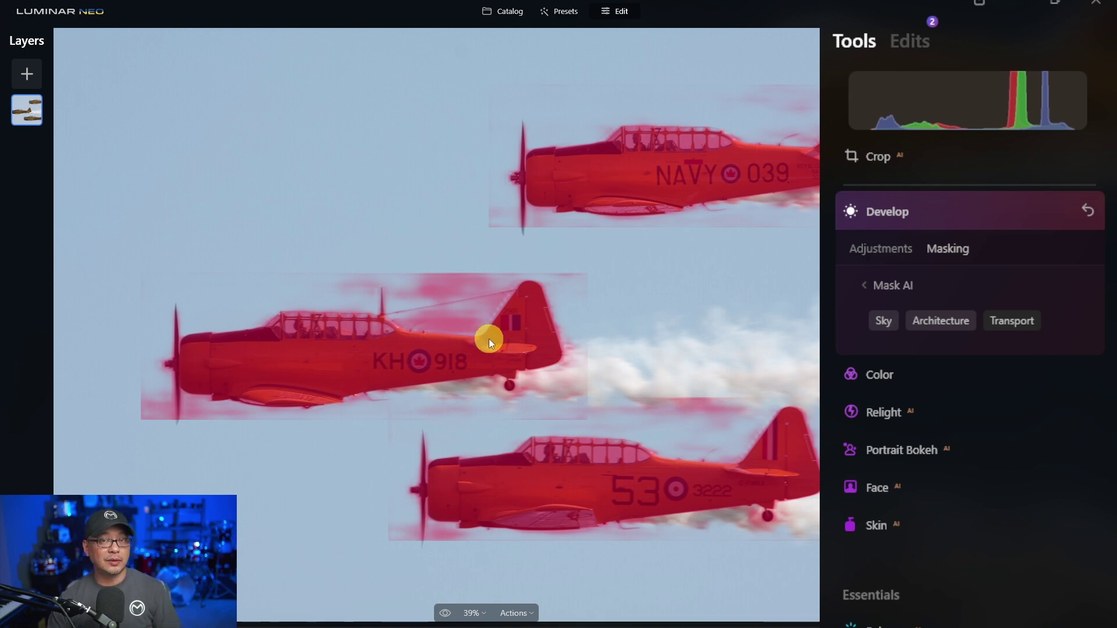
{"action": "scroll", "coordinate": [517, 308], "scroll_direction": "down", "scroll_amount": 2}
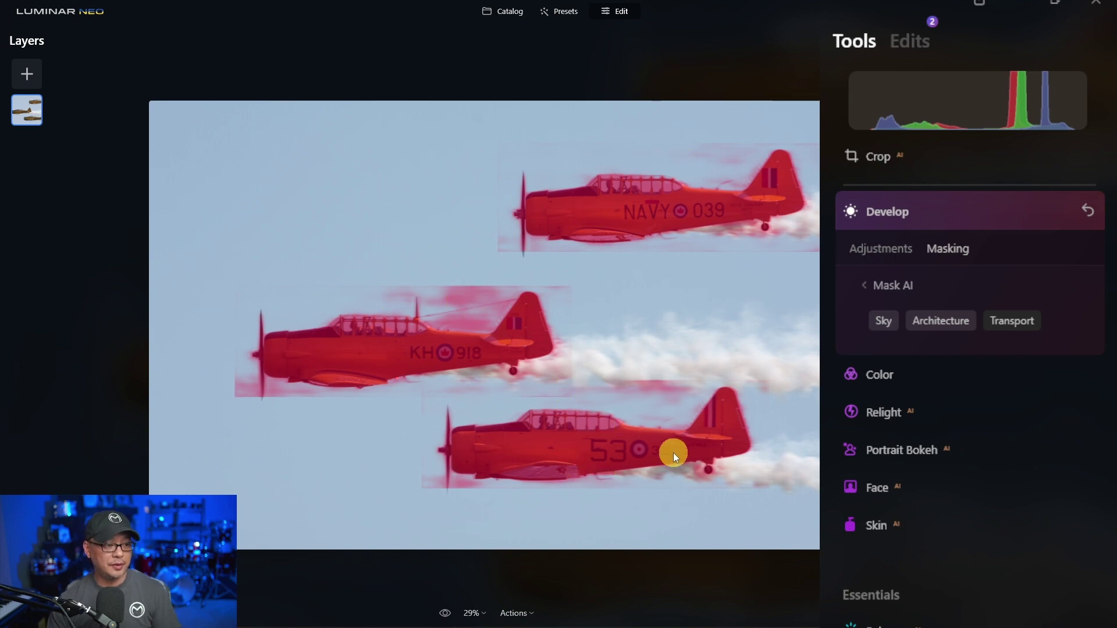
{"action": "scroll", "coordinate": [512, 359], "scroll_direction": "up", "scroll_amount": 2}
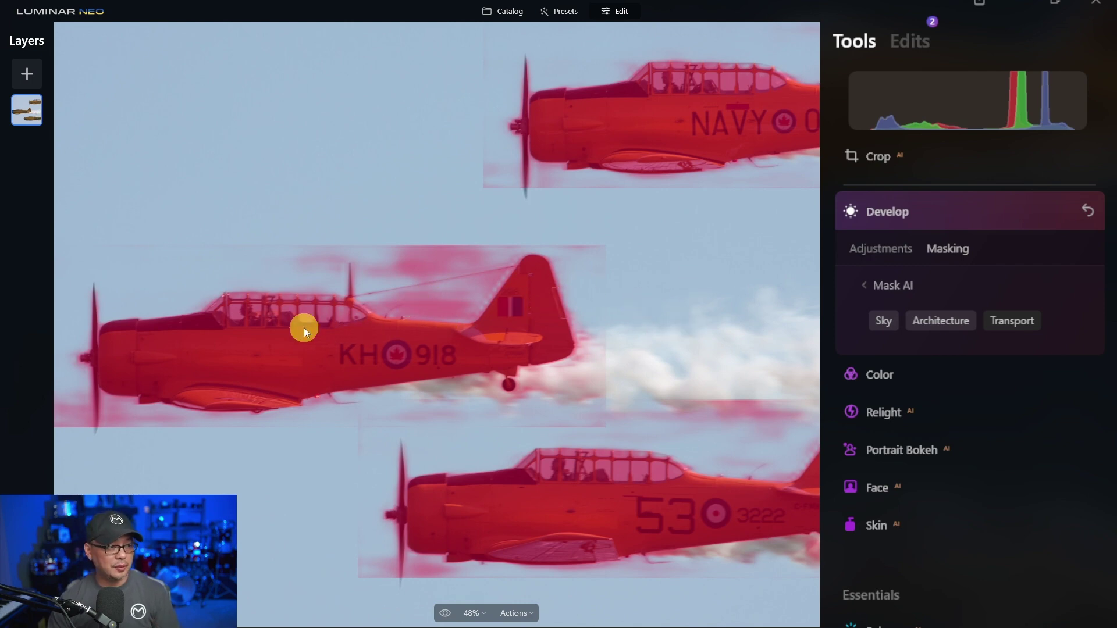
{"action": "scroll", "coordinate": [303, 327], "scroll_direction": "down", "scroll_amount": 2}
Refresh the planes' AI mask from a Mask AI chip and zoom to check the aircraft edges.
{"action": "left_click", "coordinate": [881, 319]}
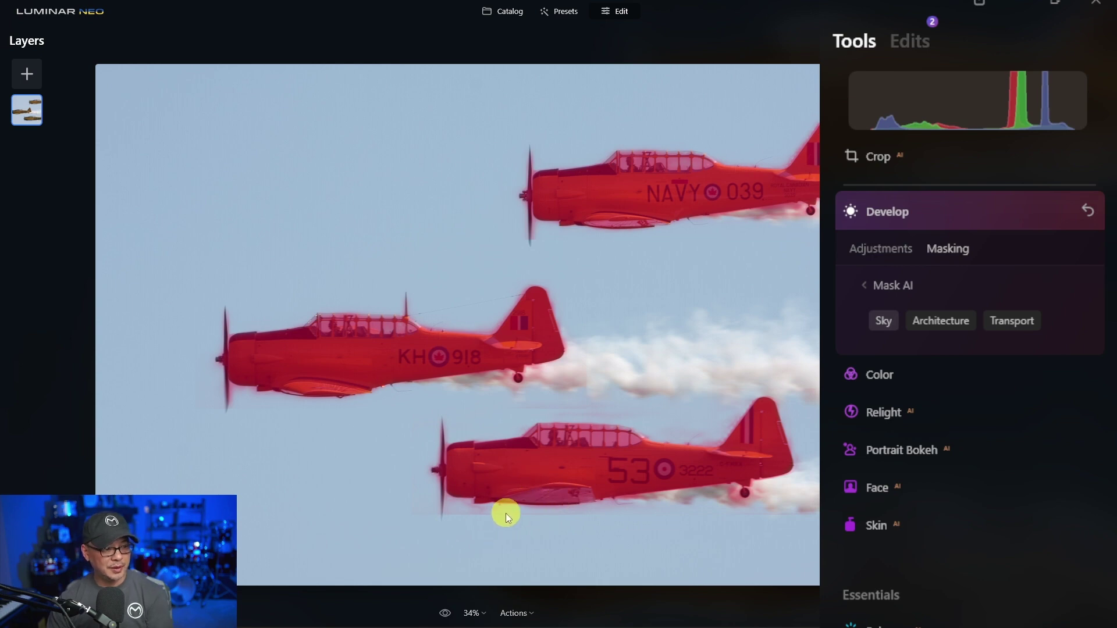
{"action": "scroll", "coordinate": [546, 455], "scroll_direction": "up", "scroll_amount": 2}
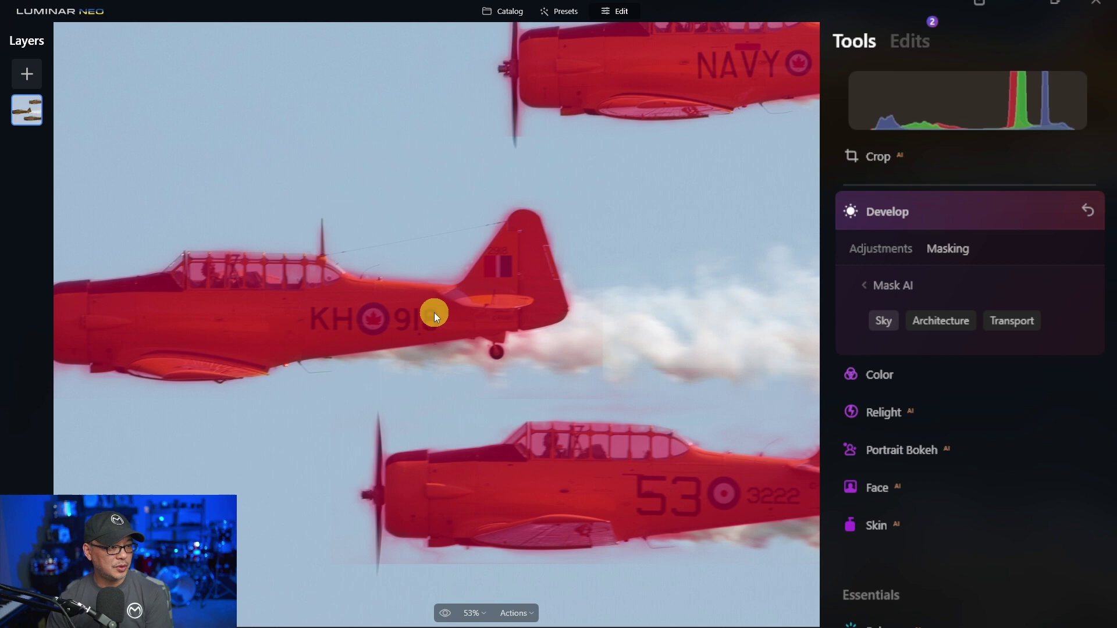
{"action": "scroll", "coordinate": [434, 312], "scroll_direction": "down", "scroll_amount": 2}
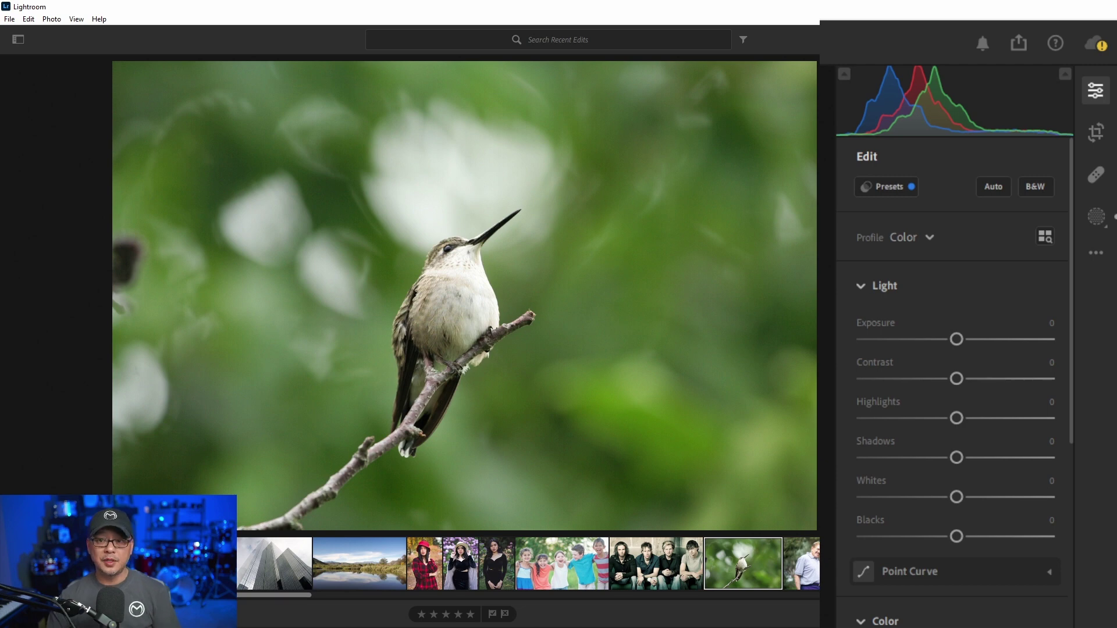
Apply Select Subject to the hummingbird photo and zoom in to check the mask edges.
{"action": "key", "text": "m"}
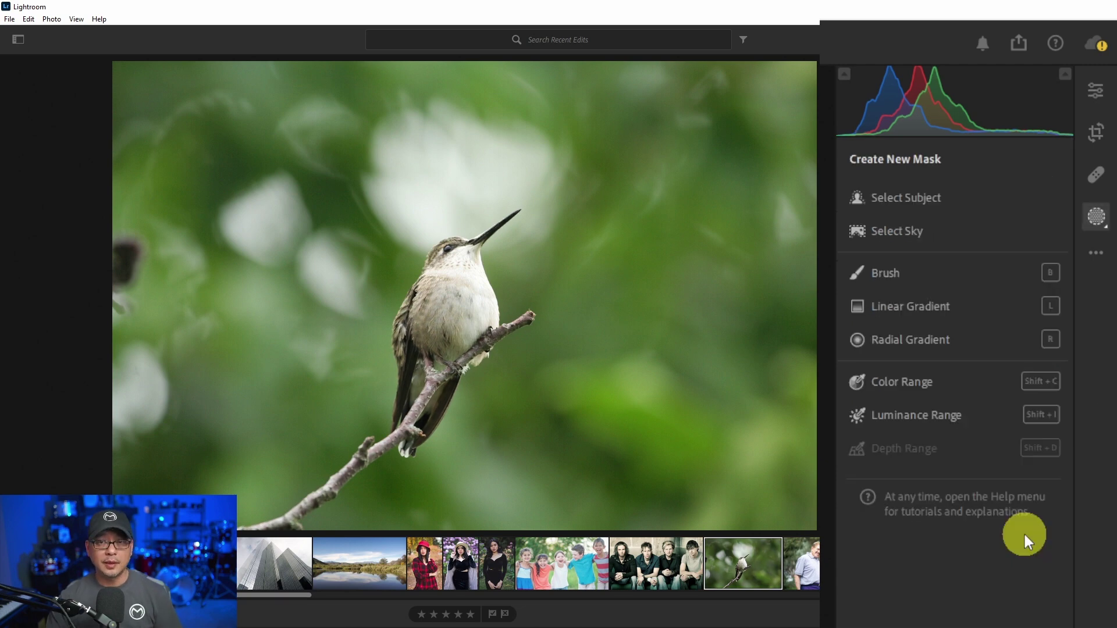
{"action": "left_click", "coordinate": [1019, 200]}
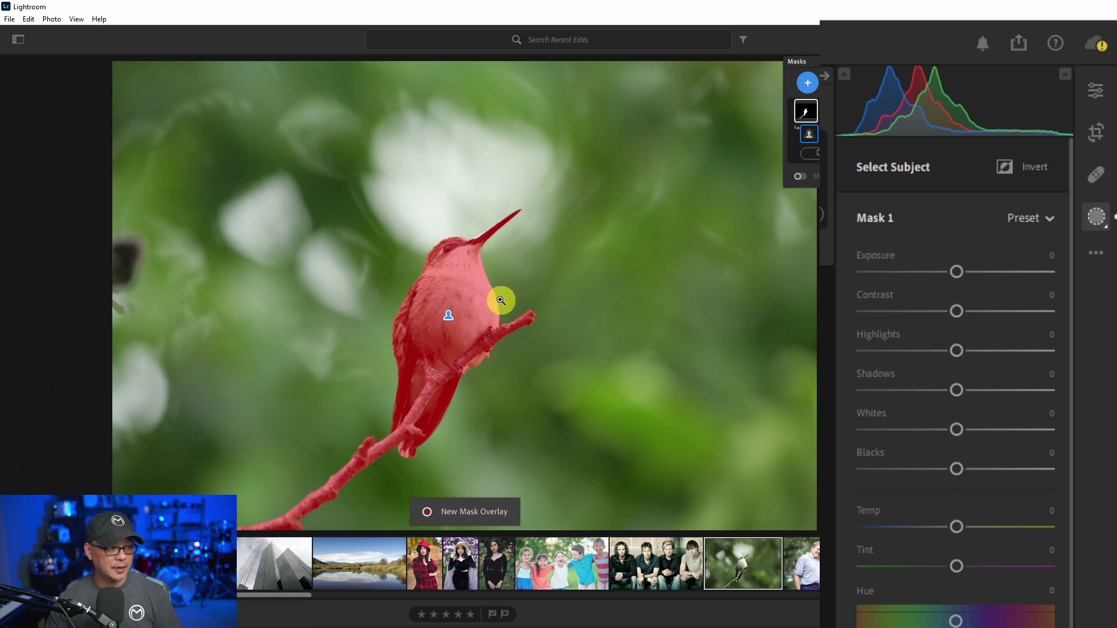
{"action": "left_click", "coordinate": [528, 261]}
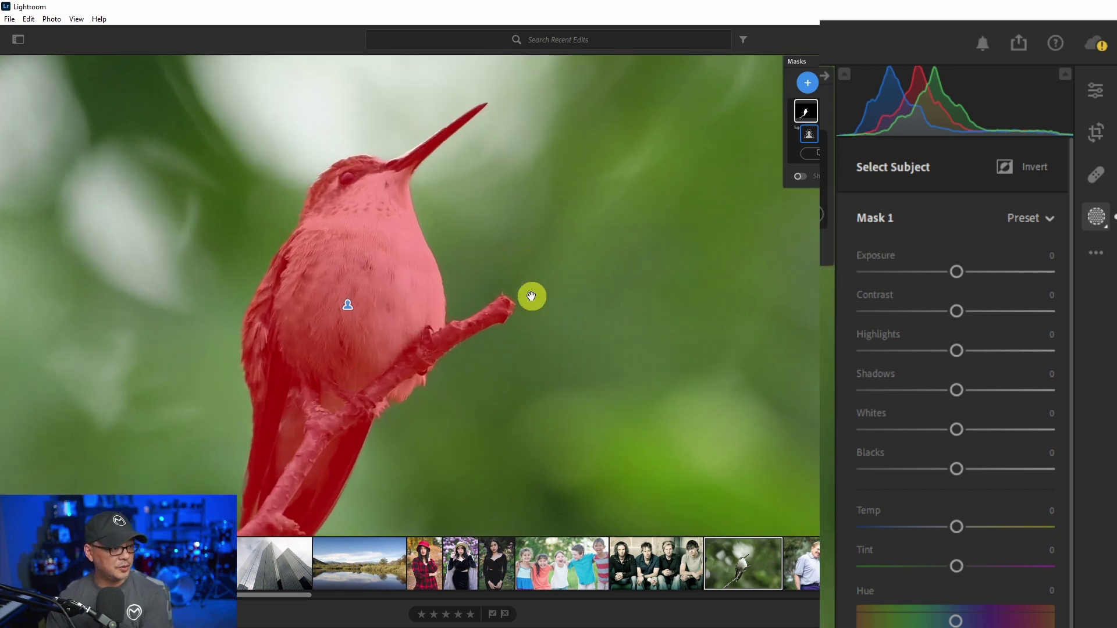
{"action": "left_click_drag", "start_coordinate": [531, 301], "coordinate": [494, 289]}
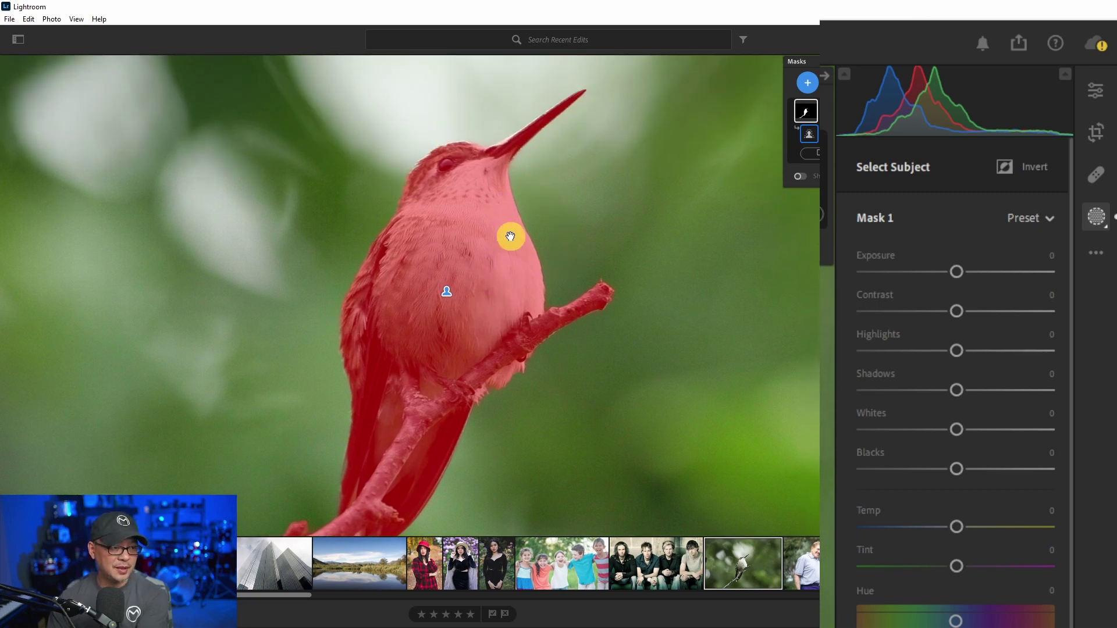
{"action": "left_click", "coordinate": [513, 254]}
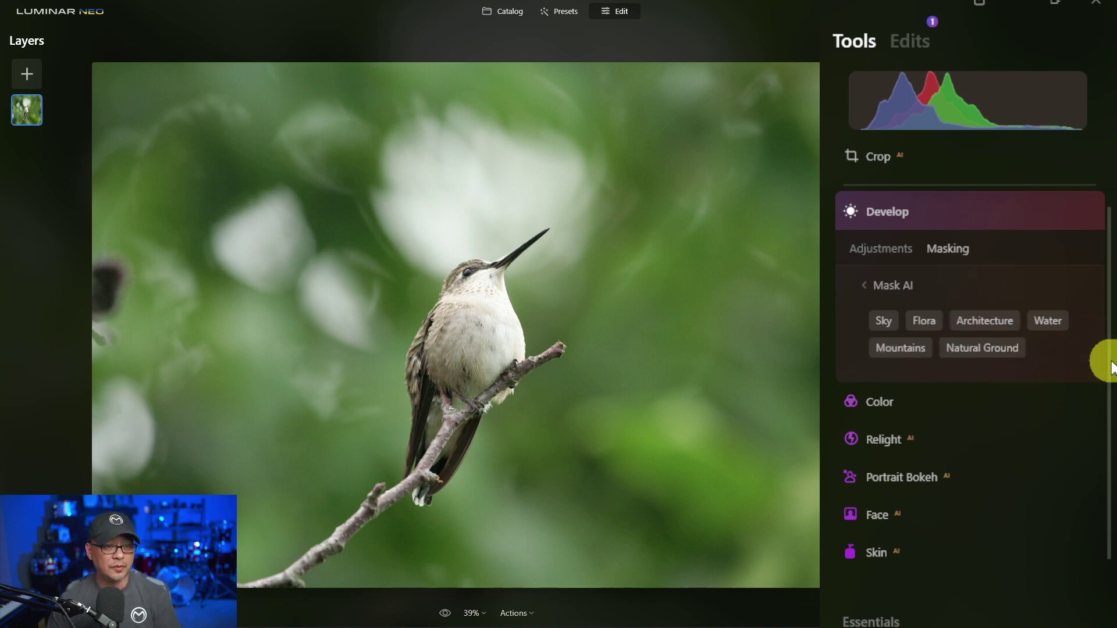
Apply the Architecture AI mask to the hummingbird photo and zoom to inspect it.
{"action": "left_click", "coordinate": [1010, 323]}
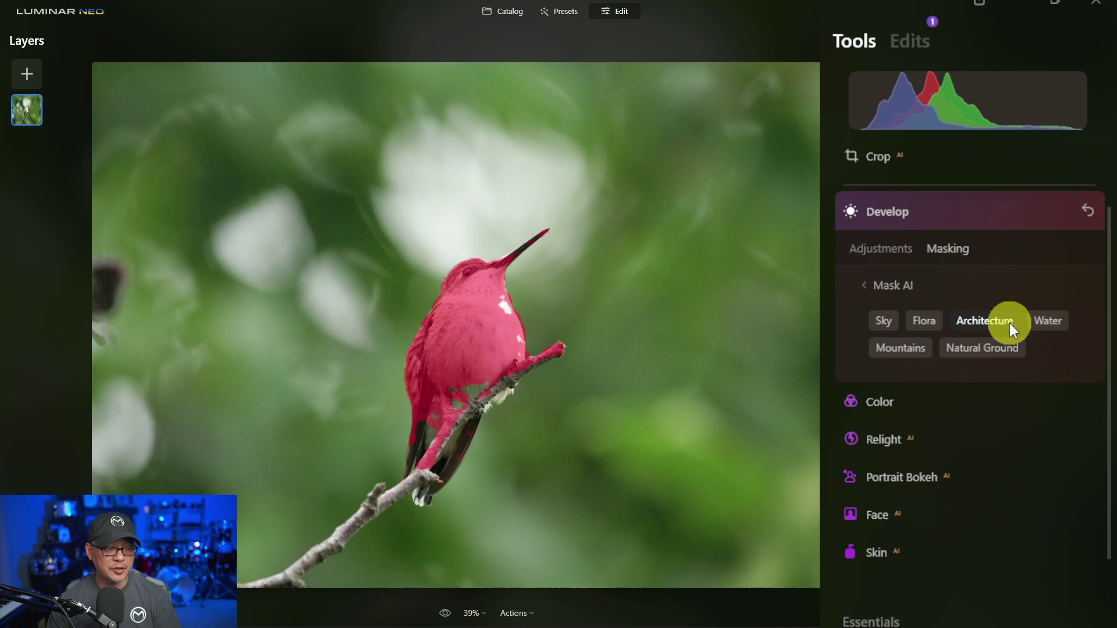
{"action": "scroll", "coordinate": [522, 337], "scroll_direction": "up", "scroll_amount": 2}
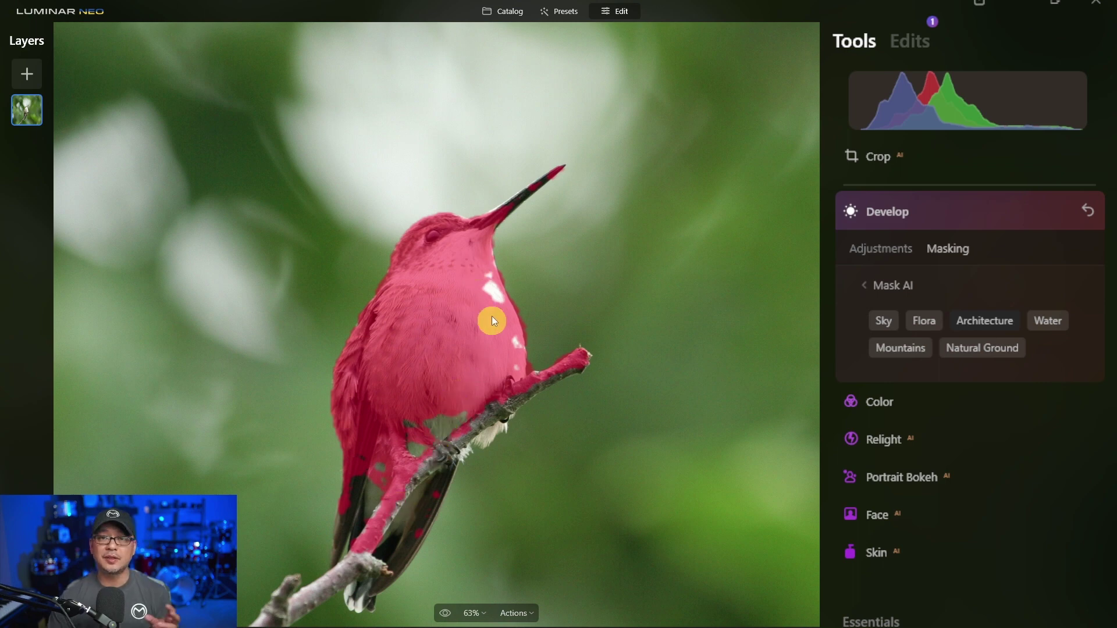
{"action": "scroll", "coordinate": [479, 421], "scroll_direction": "down", "scroll_amount": 2}
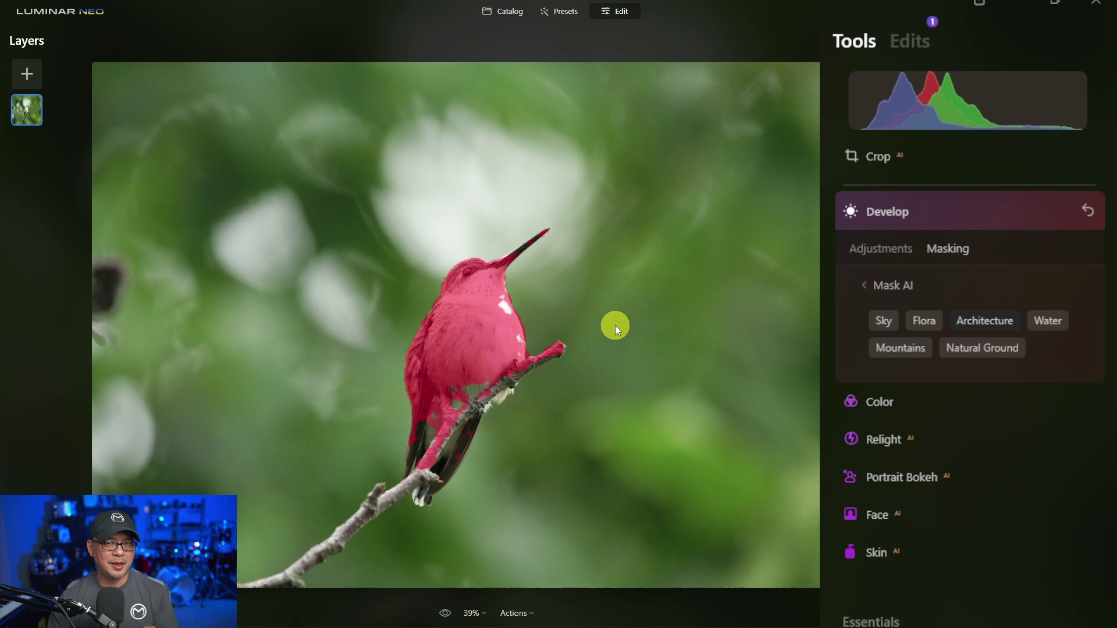
Try the Natural Ground, Mountains, Sky and Flora masks, then clear and reapply Architecture.
{"action": "left_click", "coordinate": [978, 352]}
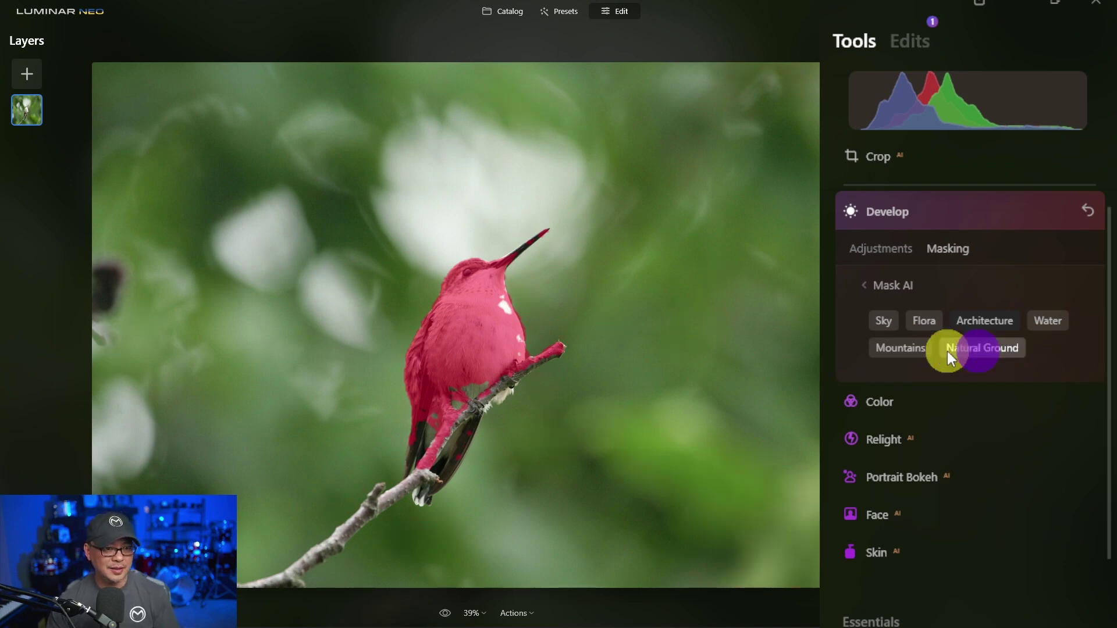
{"action": "left_click", "coordinate": [927, 349]}
{"action": "left_click", "coordinate": [895, 324]}
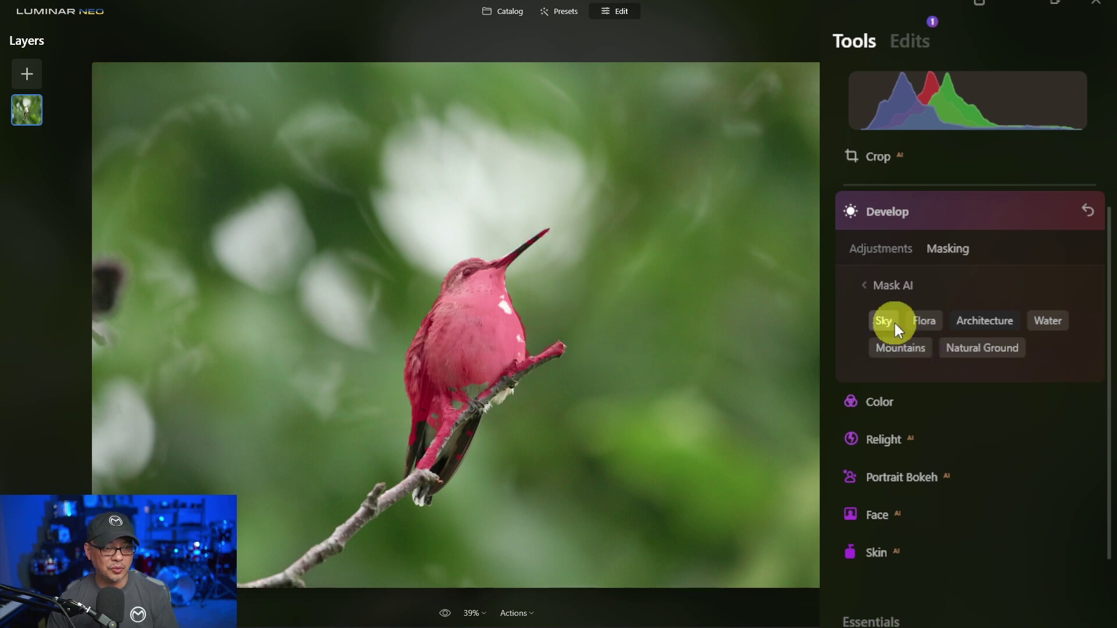
{"action": "left_click", "coordinate": [909, 320]}
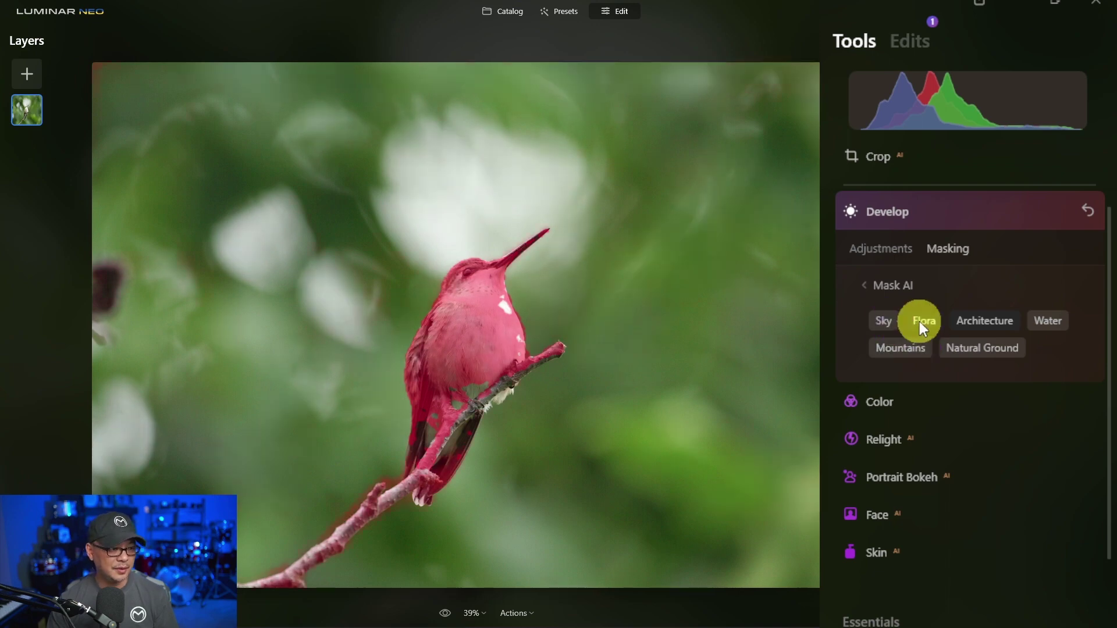
{"action": "left_click", "coordinate": [918, 319]}
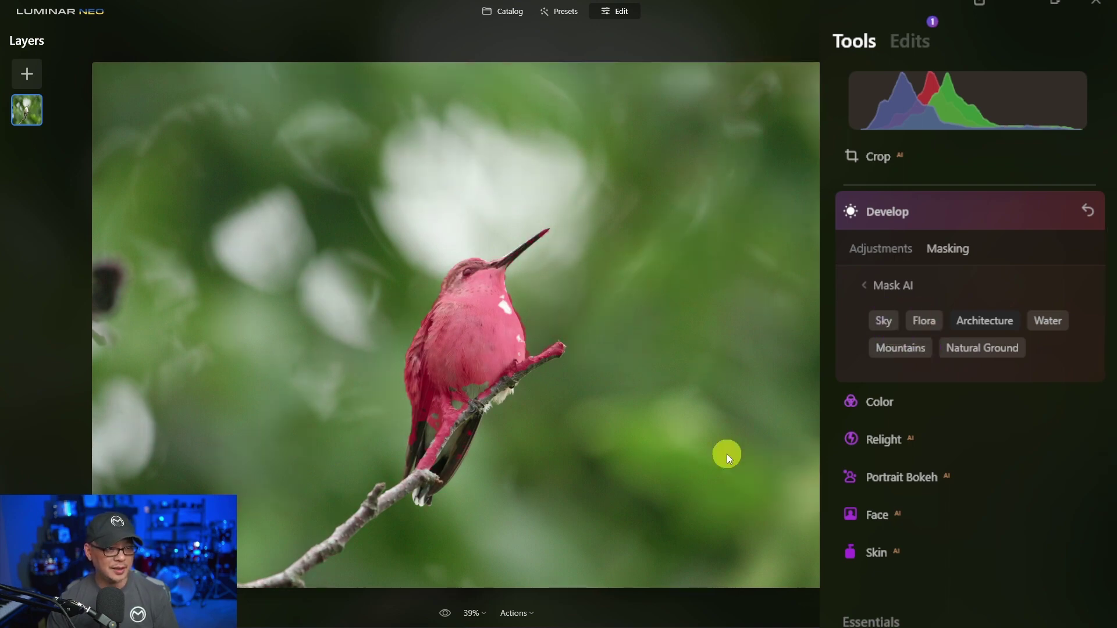
{"action": "left_click", "coordinate": [944, 348]}
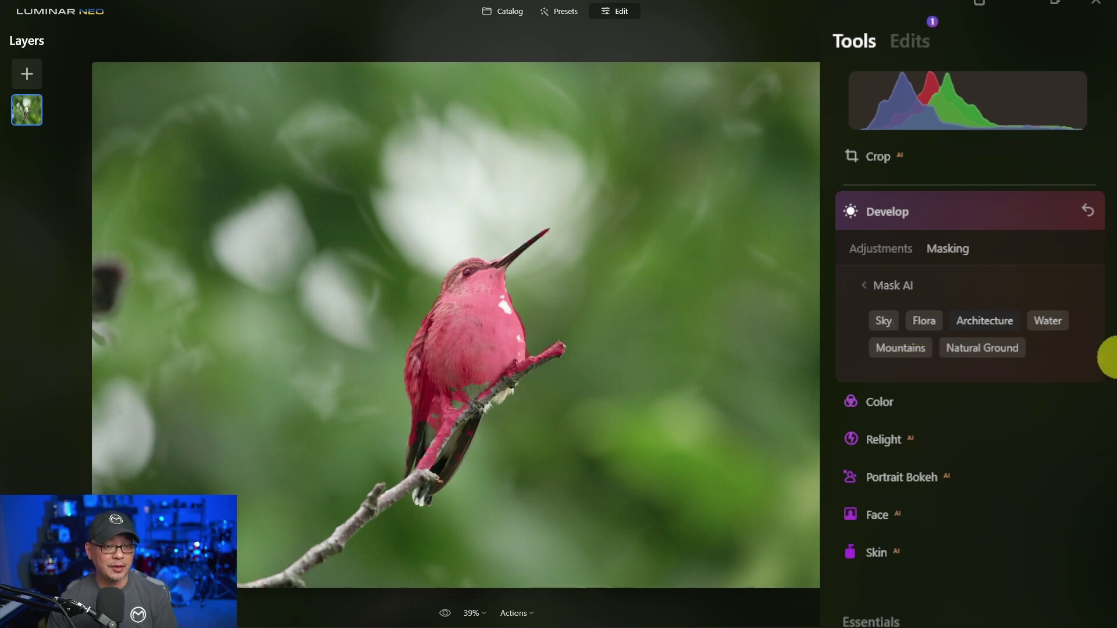
{"action": "left_click", "coordinate": [1047, 320]}
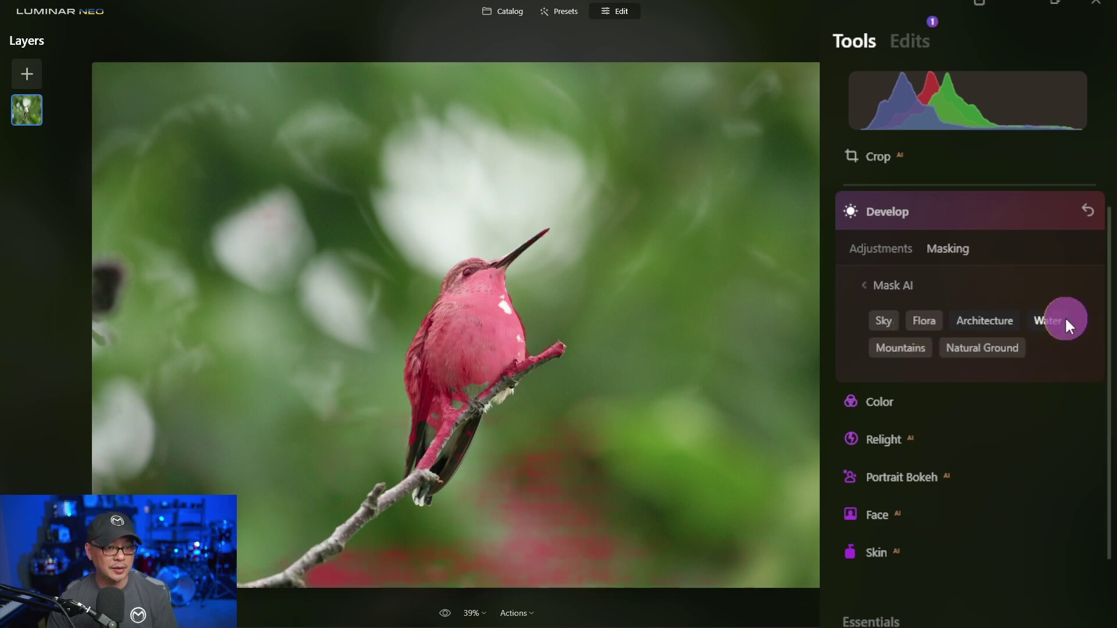
{"action": "left_click", "coordinate": [965, 321]}
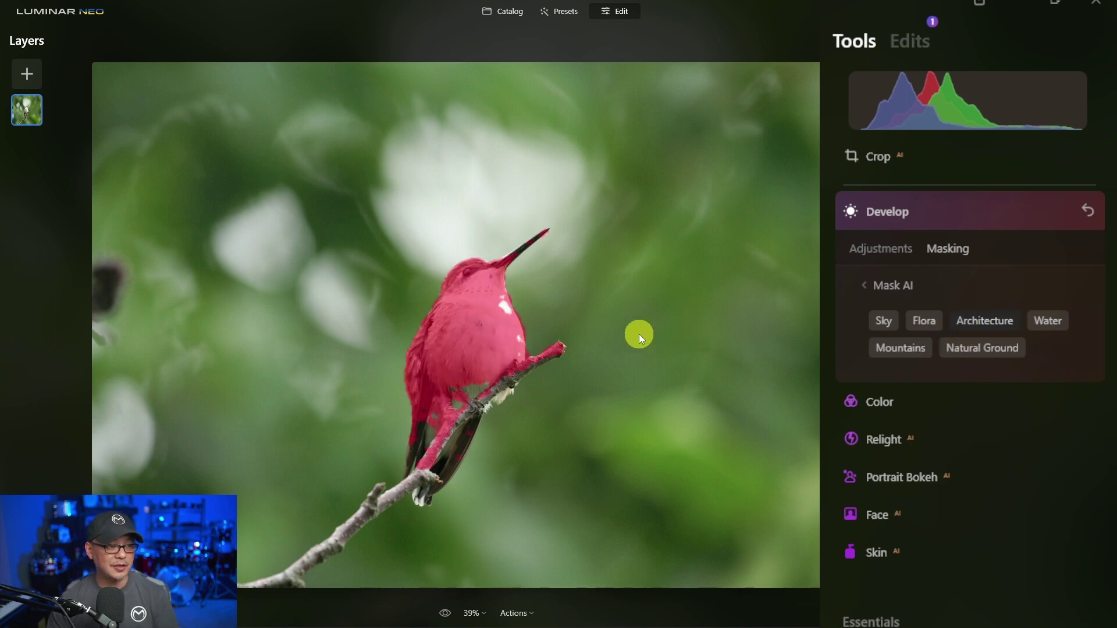
{"action": "scroll", "coordinate": [528, 350], "scroll_direction": "up", "scroll_amount": 2}
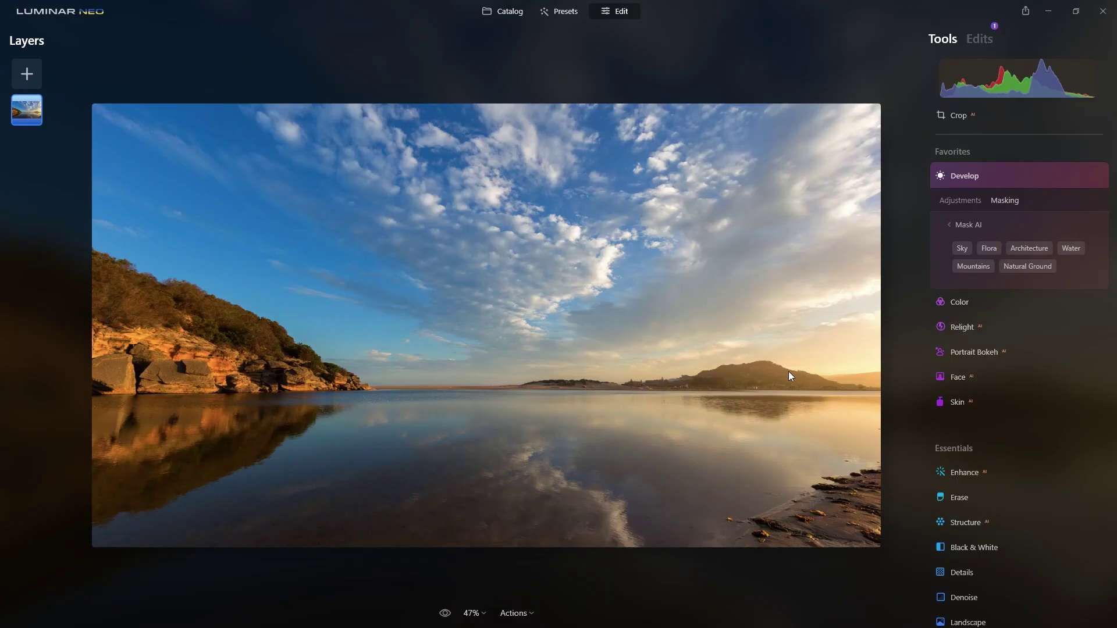
Apply the Water and then the Sky AI masks to the shoreline seascape.
{"action": "left_click", "coordinate": [1070, 248]}
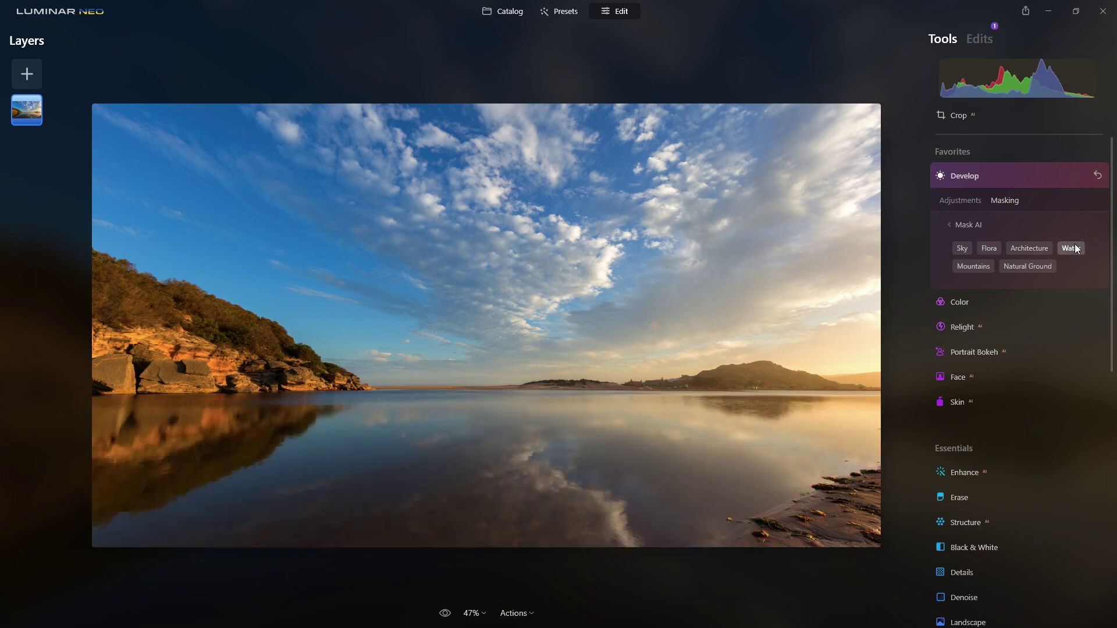
{"action": "left_click", "coordinate": [962, 247]}
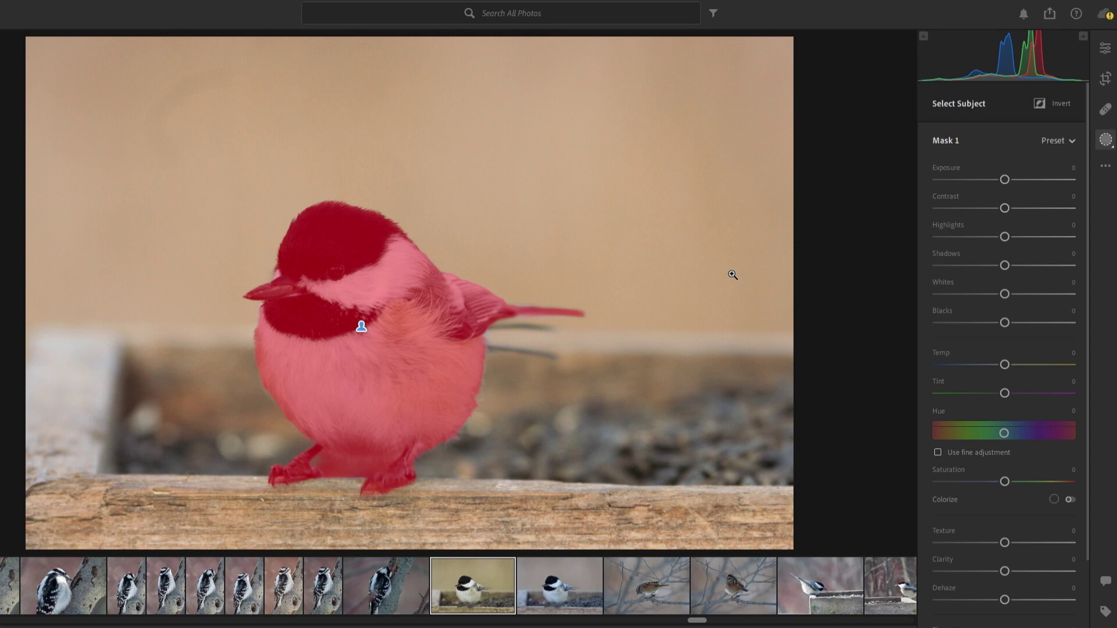
Raise Texture to +10 and Clarity to +15 on the chickadee's subject mask.
{"action": "scroll", "coordinate": [1011, 417], "scroll_direction": "down", "scroll_amount": 3}
{"action": "left_click", "coordinate": [1012, 426]}
{"action": "left_click", "coordinate": [1015, 456]}
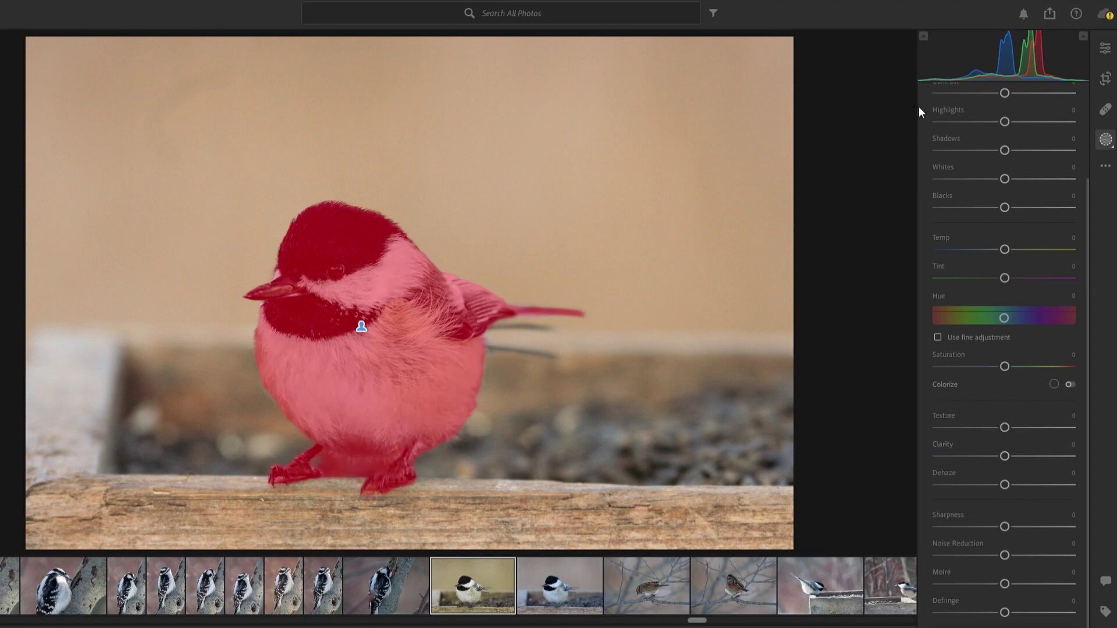
Invert a second mask onto the background and set Exposure −0.72 with Contrast +35.
{"action": "key", "text": "apostrophe"}
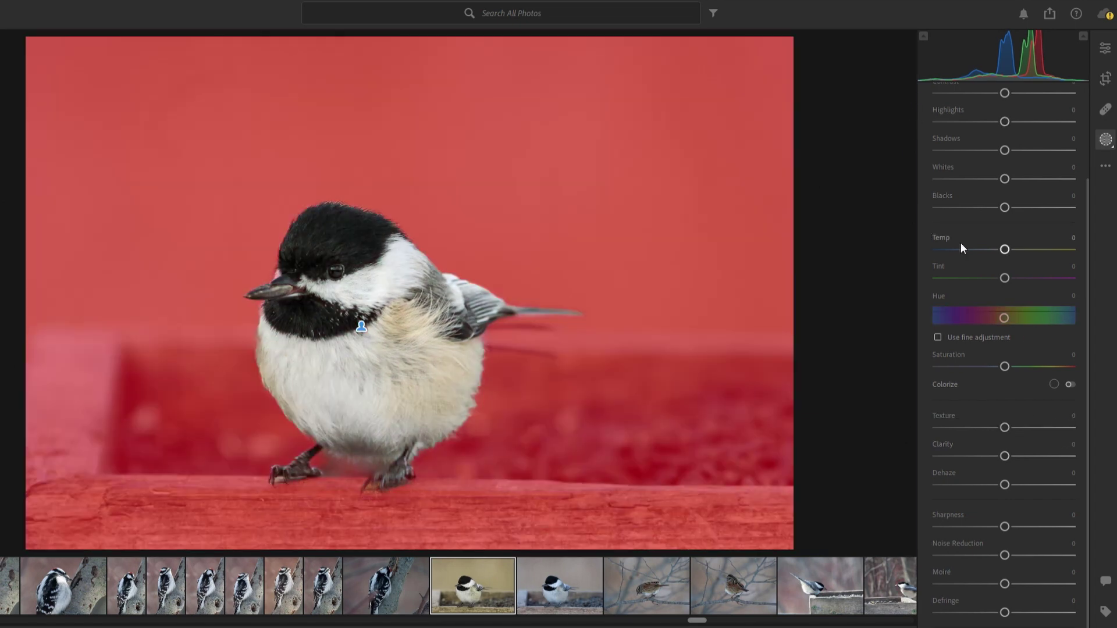
{"action": "scroll", "coordinate": [996, 189], "scroll_direction": "up", "scroll_amount": 1}
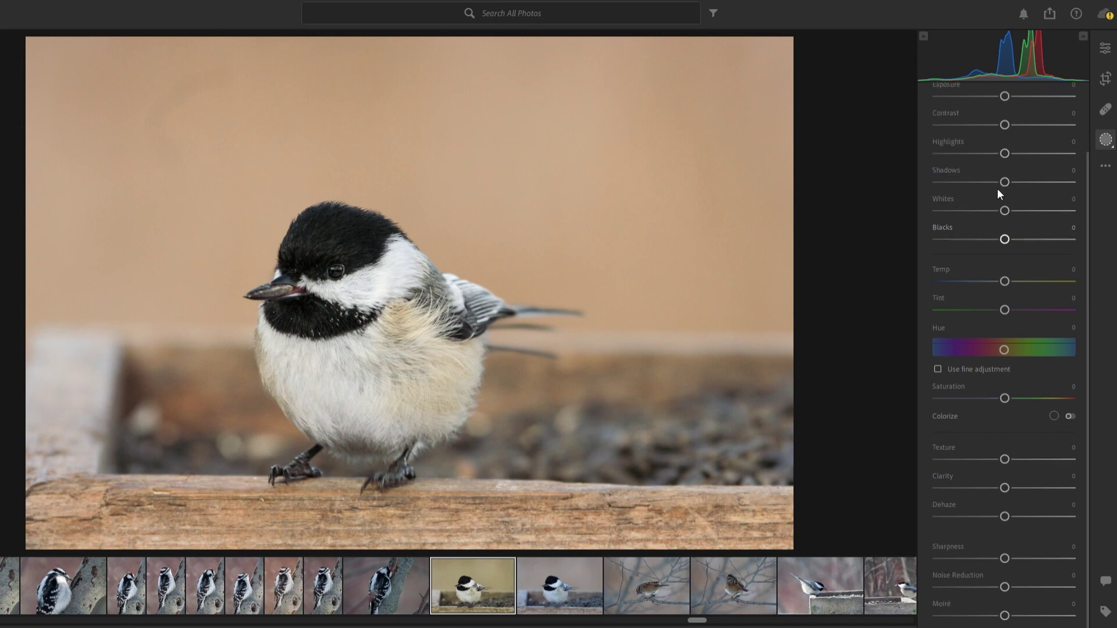
{"action": "scroll", "coordinate": [997, 191], "scroll_direction": "up", "scroll_amount": 2}
{"action": "left_click_drag", "start_coordinate": [1012, 175], "coordinate": [993, 155]}
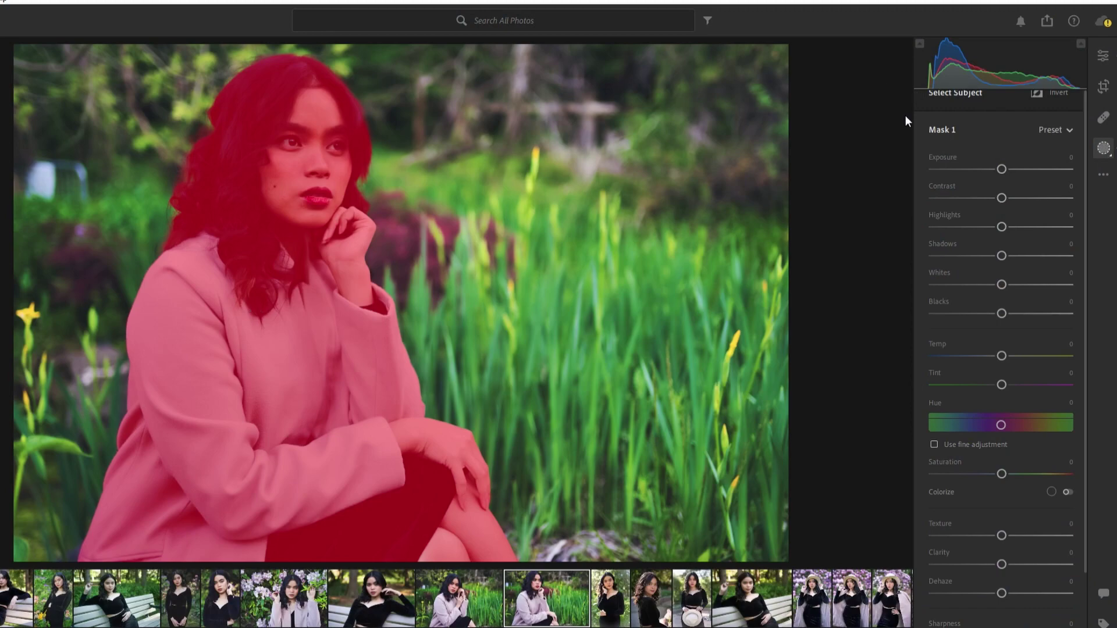
Invert the subject mask and set background Exposure −0.16, Highlights −42, Shadows +18, Hue −23.9.
{"action": "key", "text": "apostrophe"}
{"action": "mouse_move", "coordinate": [1025, 169]}
{"action": "left_mouse_down"}
{"action": "mouse_move", "coordinate": [1000, 165]}
{"action": "mouse_move", "coordinate": [1008, 173]}
{"action": "left_mouse_up"}
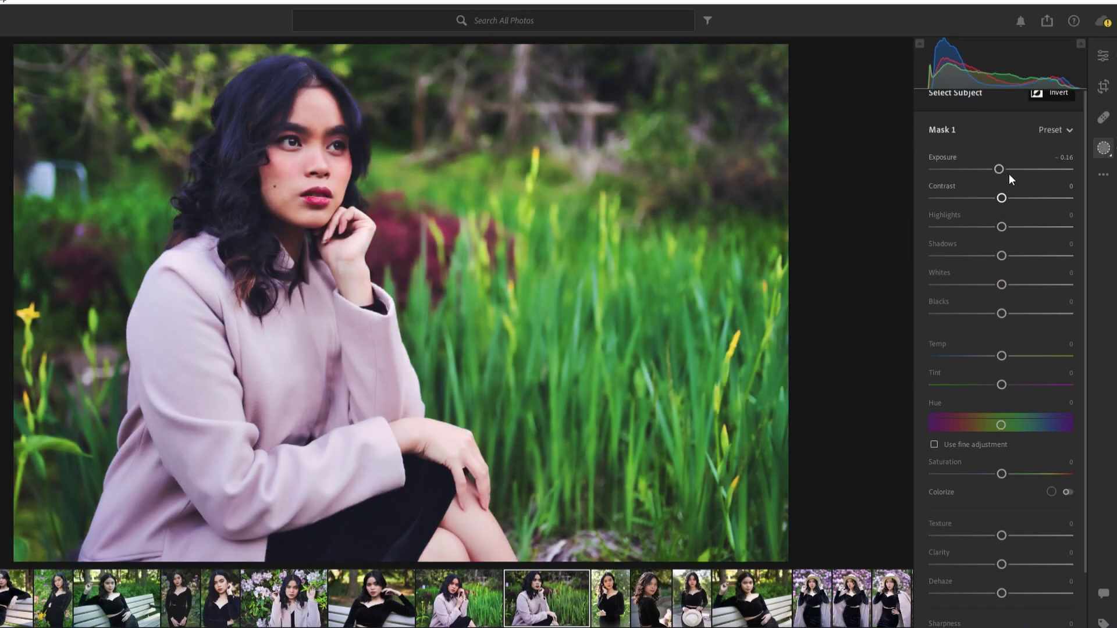
{"action": "left_click_drag", "start_coordinate": [1001, 226], "coordinate": [1014, 256]}
{"action": "left_click_drag", "start_coordinate": [999, 425], "coordinate": [984, 418]}
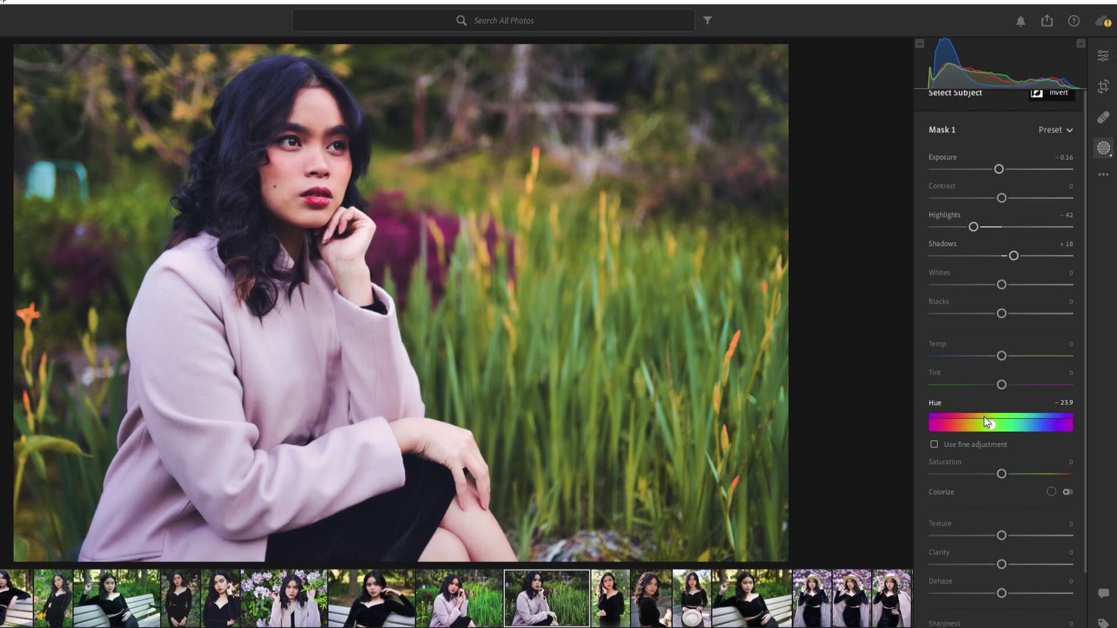